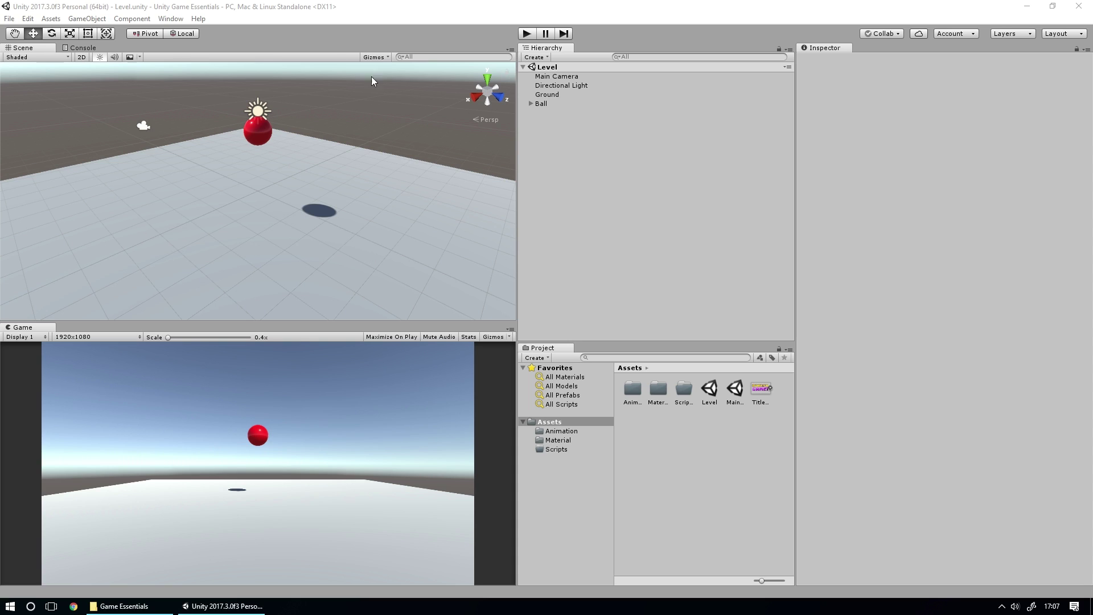
Step: Test the current level, then open the MainMenu scene and preview its red cube in Play mode
{"action": "left_click", "coordinate": [528, 34]}
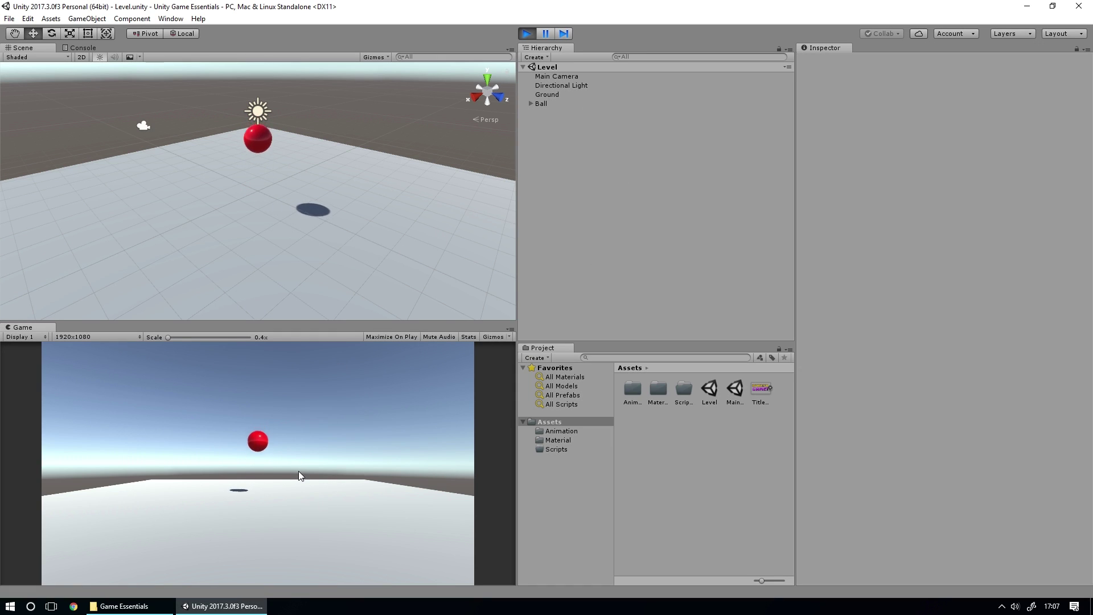
{"action": "key", "text": "ctrl+p"}
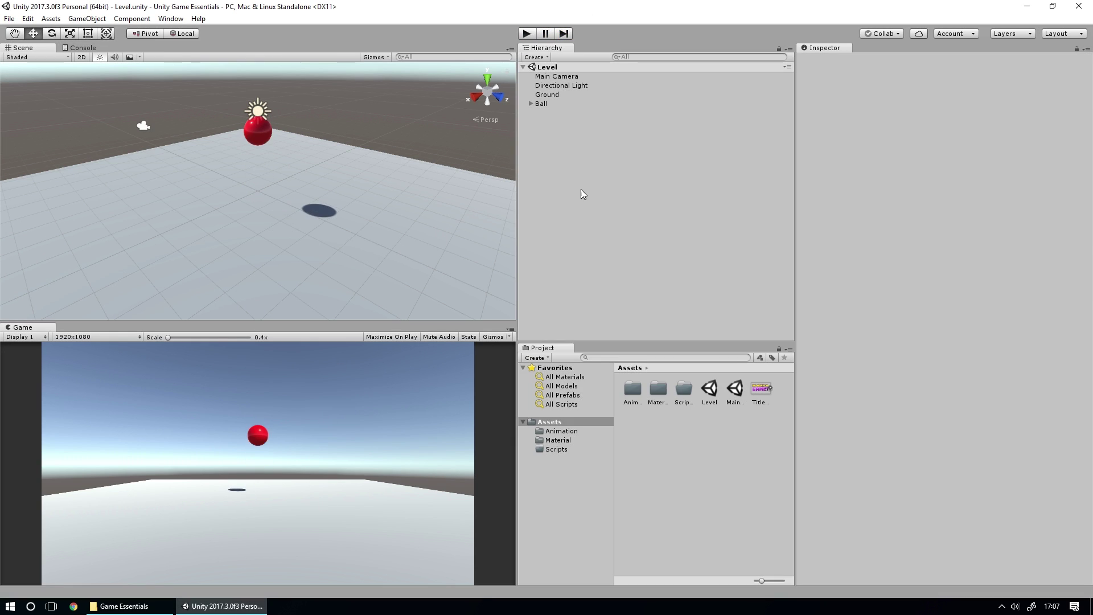
{"action": "double_click", "coordinate": [735, 390]}
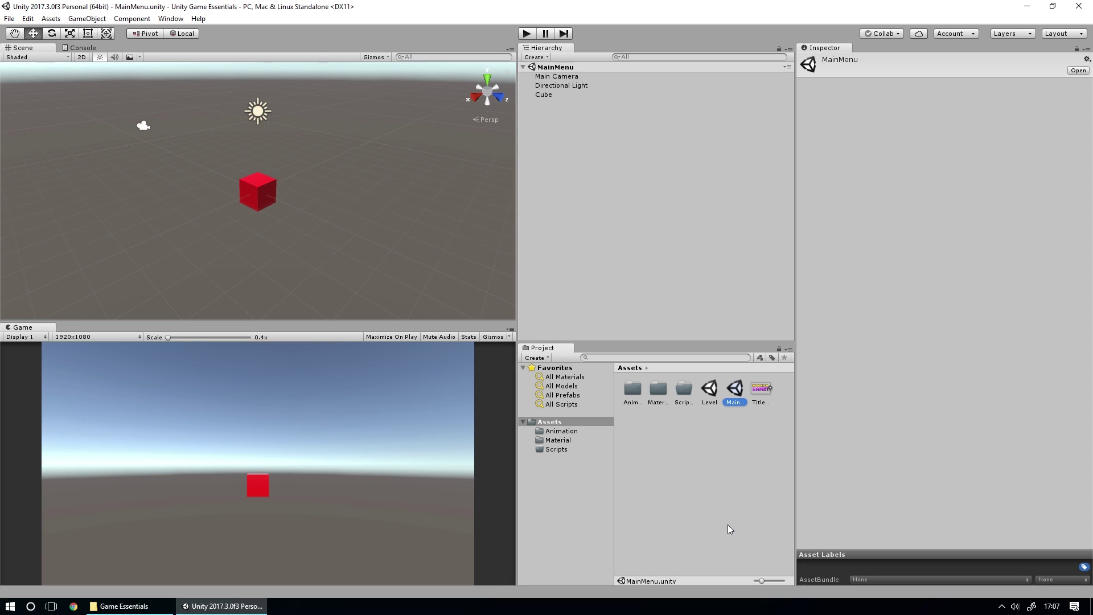
{"action": "left_click", "coordinate": [528, 33]}
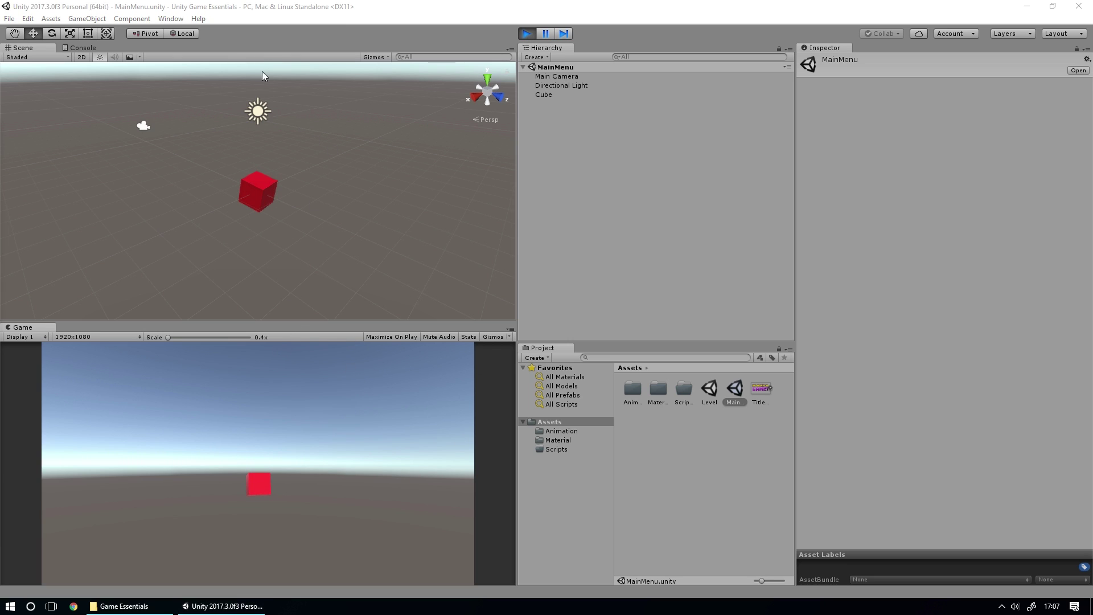
{"action": "left_click", "coordinate": [525, 35]}
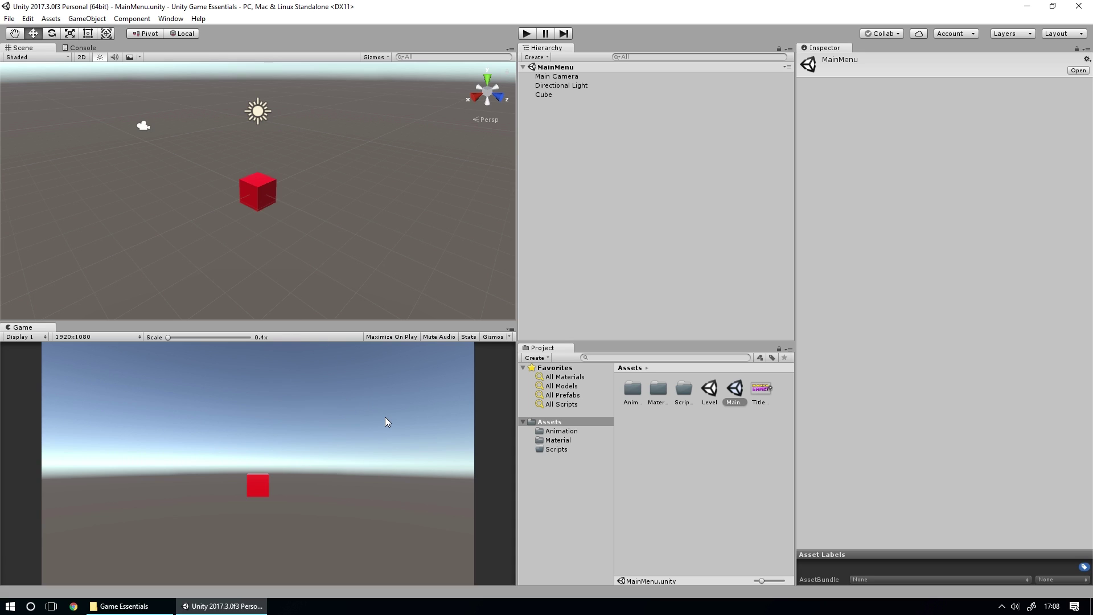
Step: Set the Main Camera's Clear Flags to Solid Color and orbit the Scene view to a level angle
{"action": "left_click", "coordinate": [561, 76]}
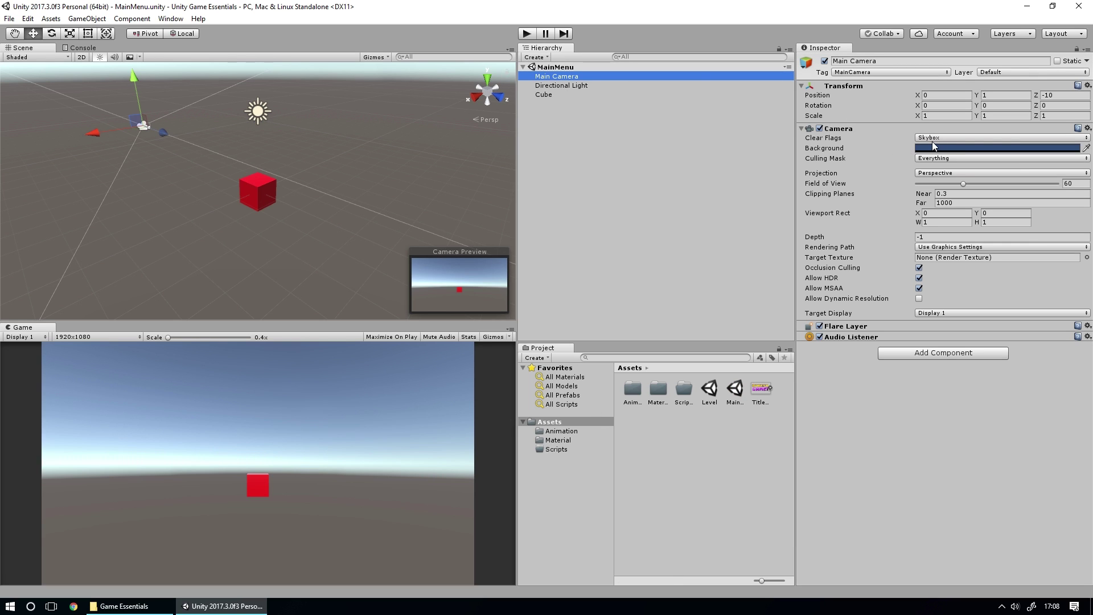
{"action": "left_click", "coordinate": [952, 137]}
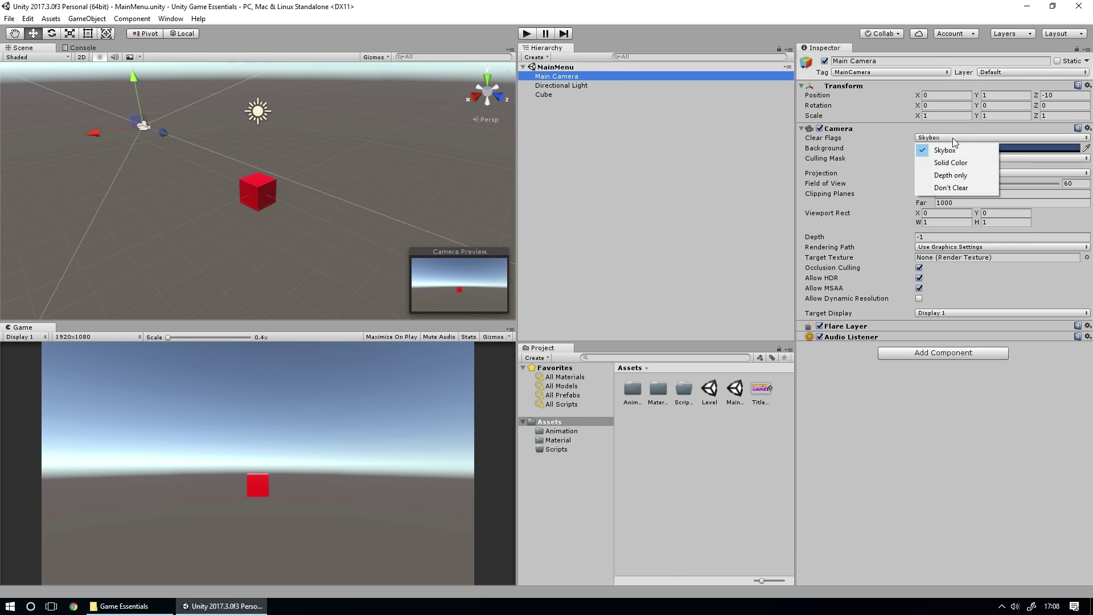
{"action": "left_click", "coordinate": [954, 164]}
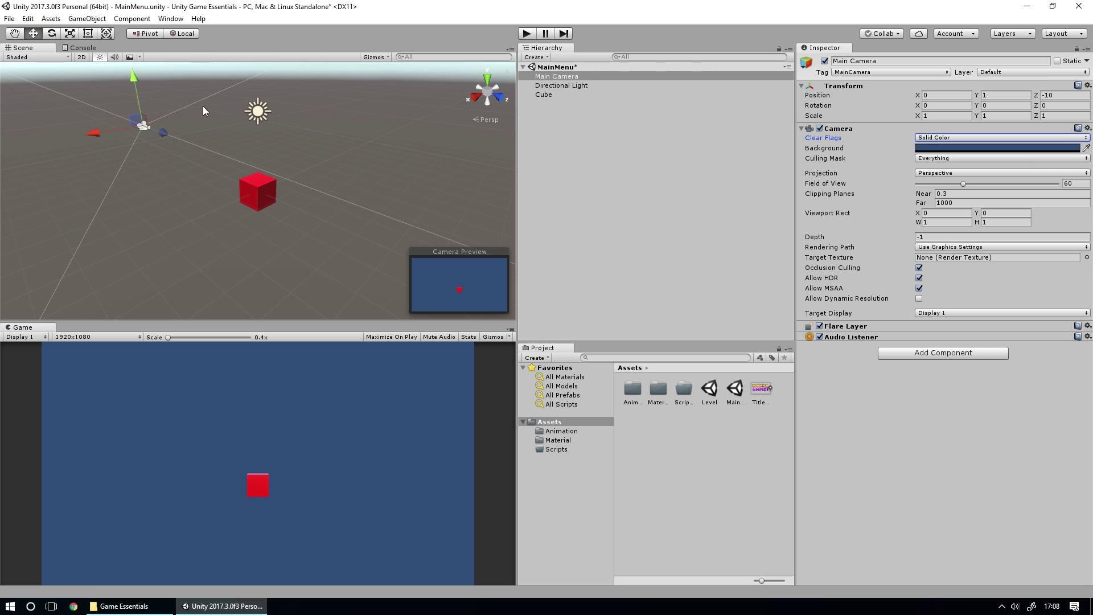
{"action": "middle_click_drag", "start_coordinate": [202, 106], "coordinate": [356, 152]}
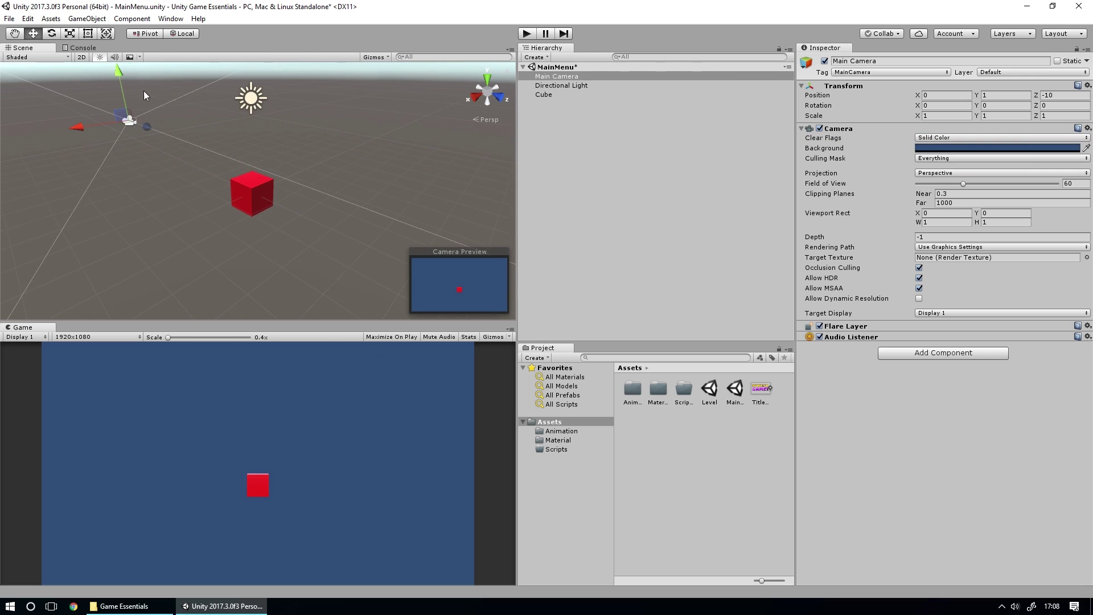
{"action": "left_click_drag", "start_coordinate": [221, 164], "coordinate": [416, 272], "text": "alt"}
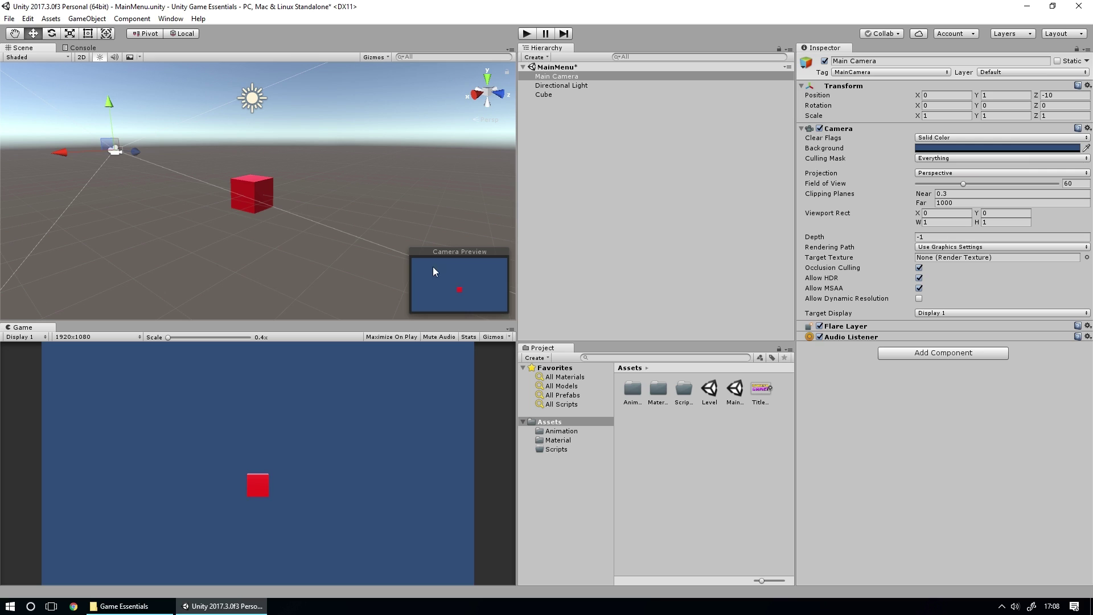
Step: Change the Main Camera's background colour to light grey E1E2E3
{"action": "left_click", "coordinate": [968, 149]}
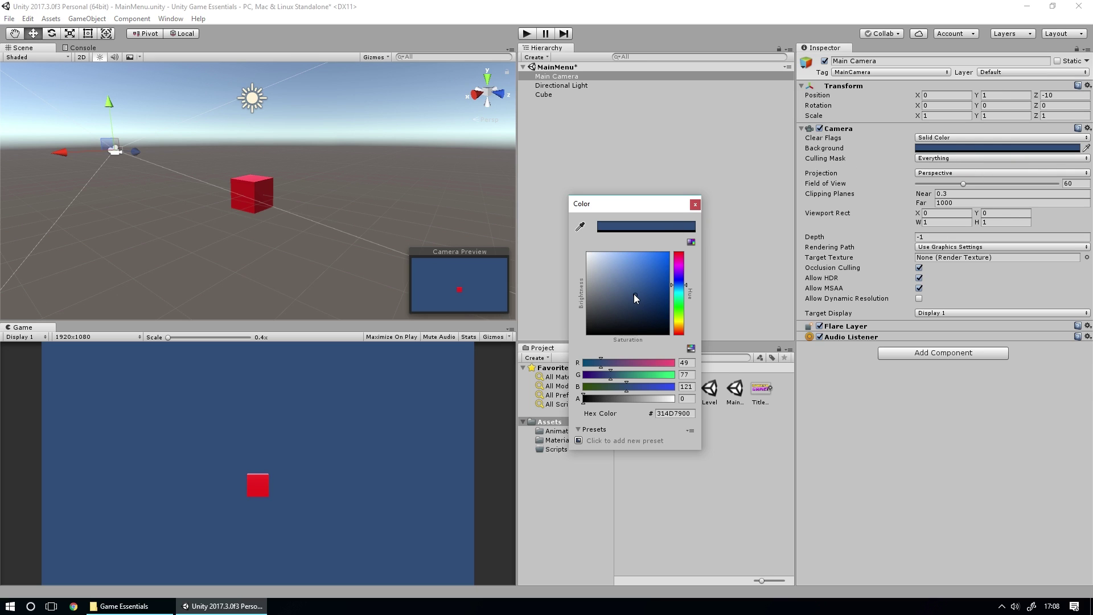
{"action": "left_click_drag", "start_coordinate": [635, 294], "coordinate": [595, 269]}
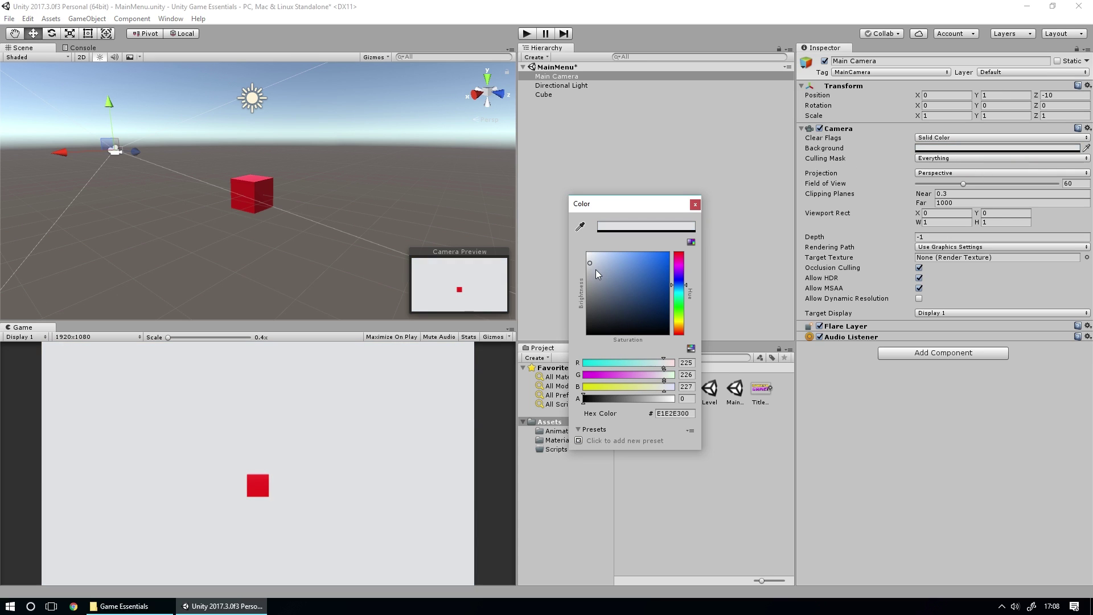
{"action": "left_click", "coordinate": [694, 204]}
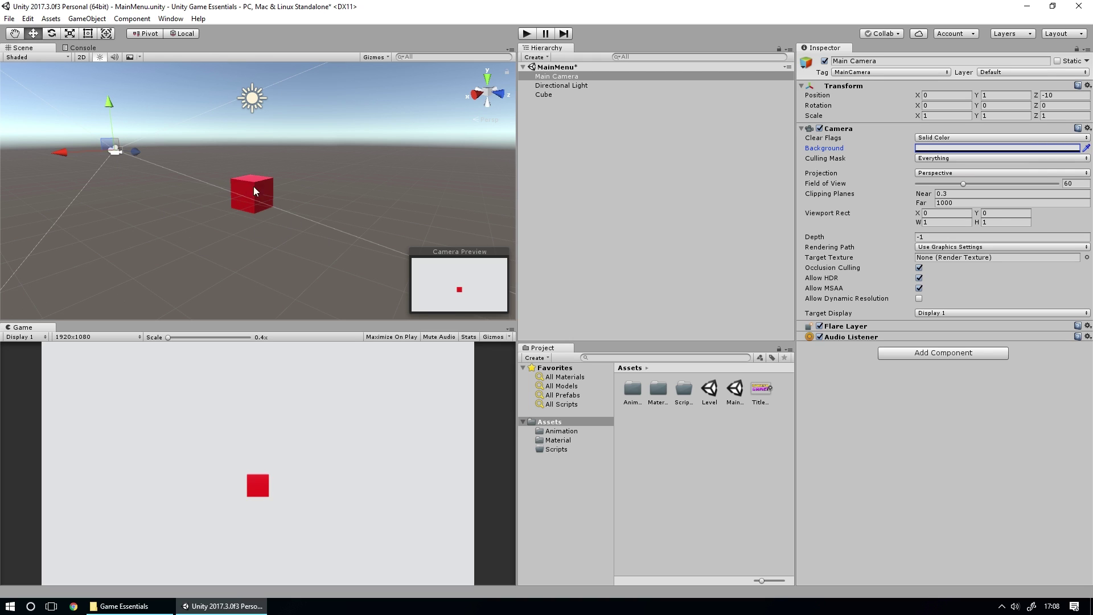
Step: Move the Main Camera close to the cube at Y 0.07, Z -1.94 and check the framing in Play mode
{"action": "left_click_drag", "start_coordinate": [254, 186], "coordinate": [224, 176], "text": "alt"}
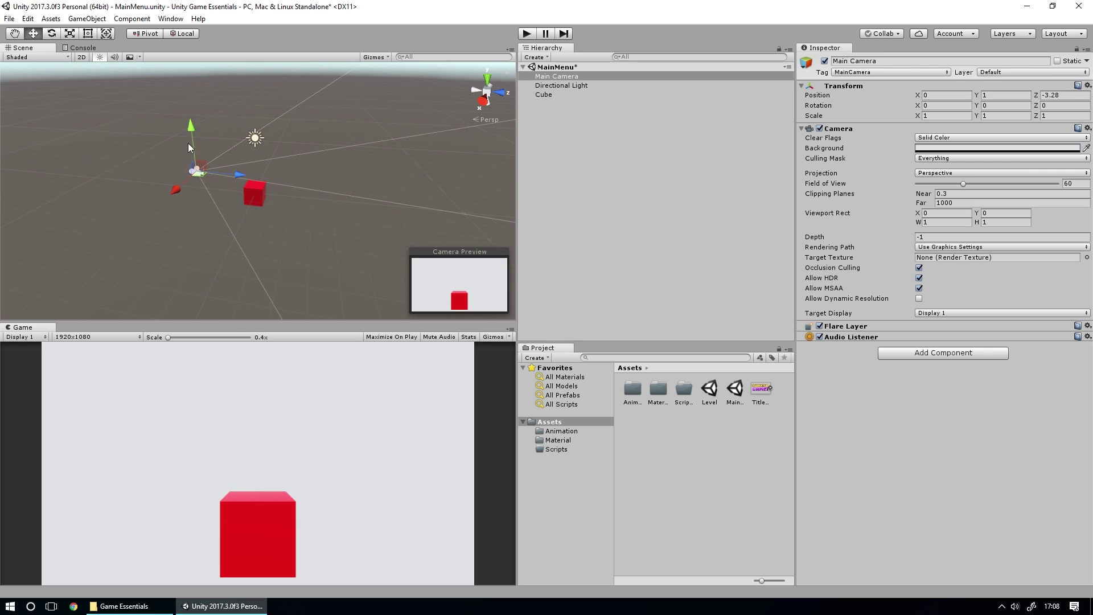
{"action": "left_click_drag", "start_coordinate": [190, 126], "coordinate": [192, 139]}
{"action": "left_click_drag", "start_coordinate": [236, 187], "coordinate": [255, 188]}
{"action": "left_click_drag", "start_coordinate": [219, 150], "coordinate": [218, 153]}
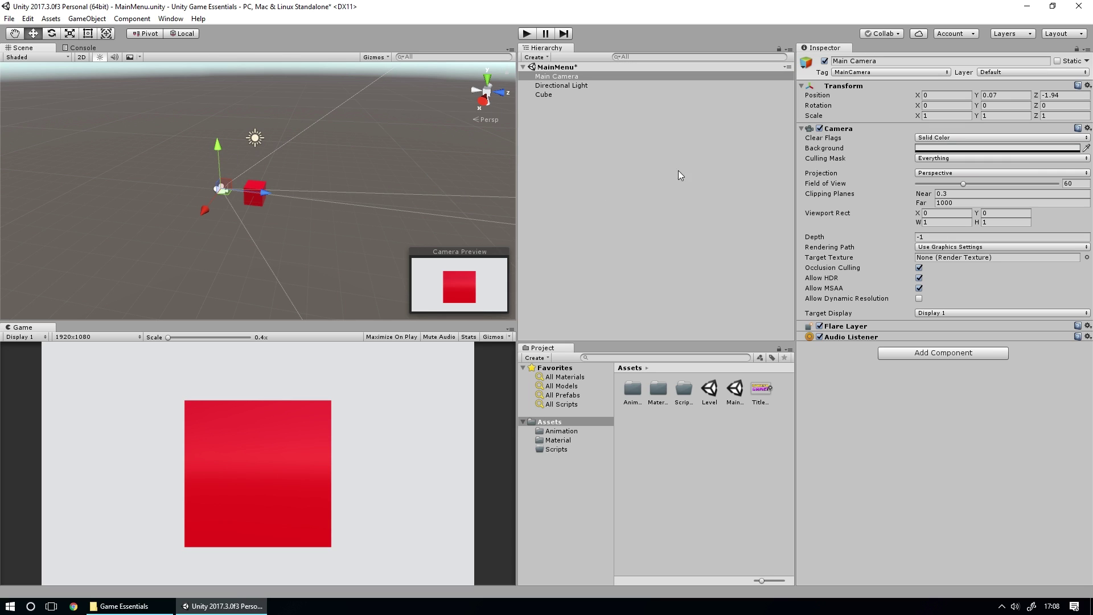
{"action": "left_click", "coordinate": [527, 33]}
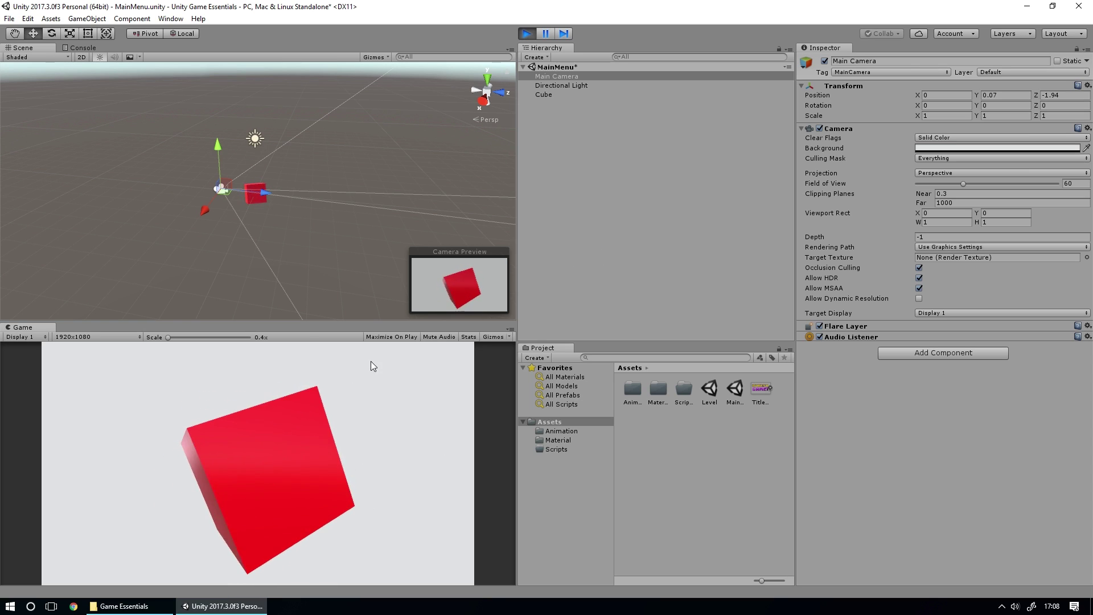
{"action": "left_click", "coordinate": [527, 33]}
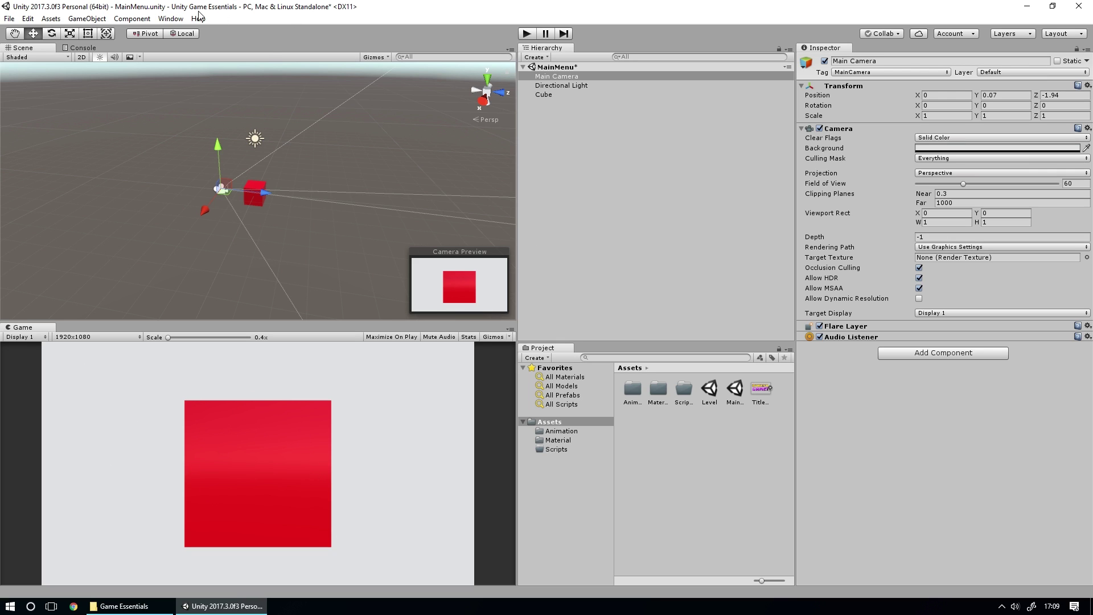
Step: Add a UI Text object, creating a Canvas and EventSystem in the scene
{"action": "left_click", "coordinate": [92, 21]}
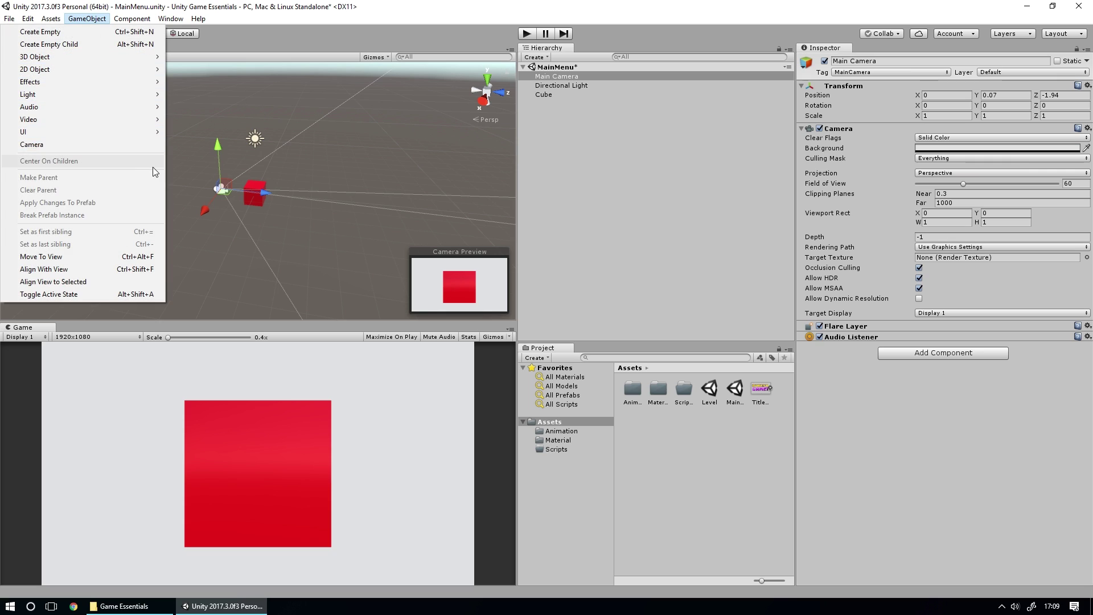
{"action": "mouse_move", "coordinate": [136, 131]}
{"action": "left_click", "coordinate": [193, 134]}
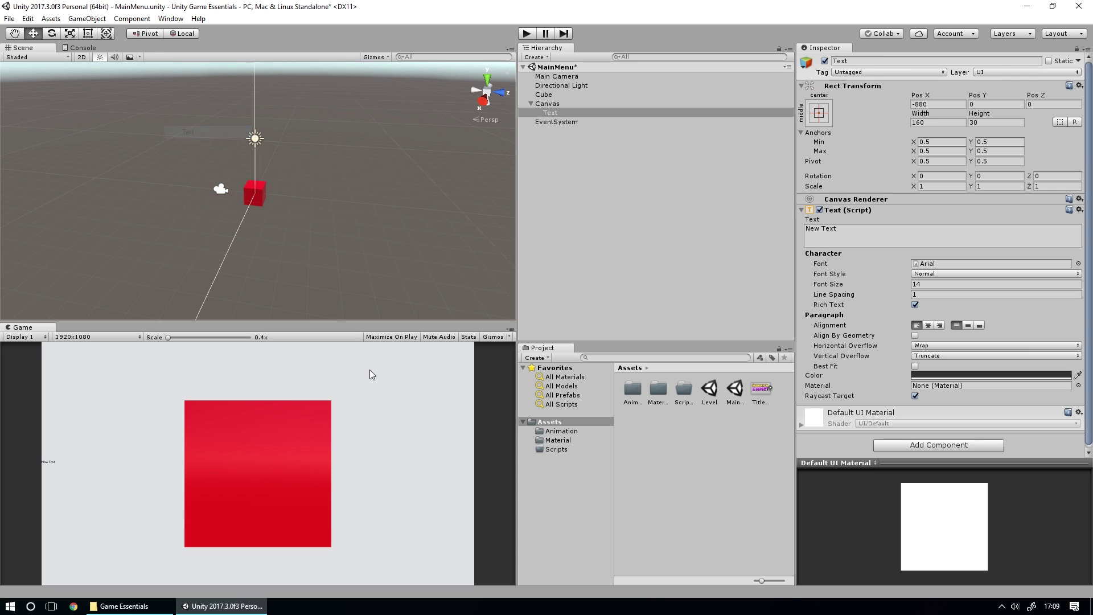
{"action": "scroll", "coordinate": [319, 239], "scroll_direction": "down", "scroll_amount": 5}
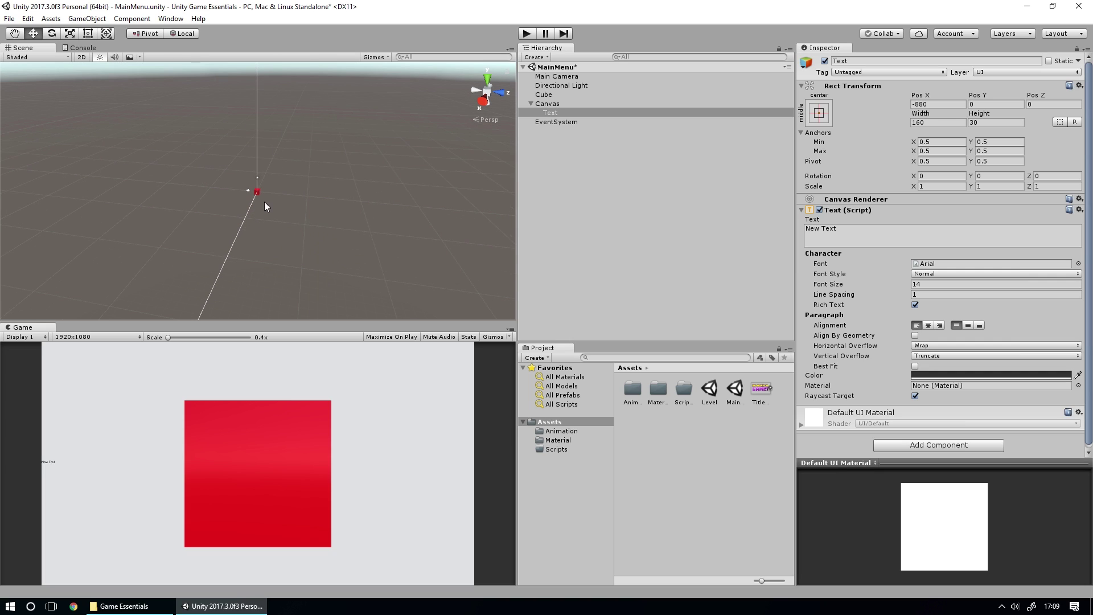
Step: Switch the Scene view to 2D and zoom and pan to frame the whole canvas
{"action": "left_click_drag", "start_coordinate": [229, 215], "coordinate": [361, 188], "text": "alt"}
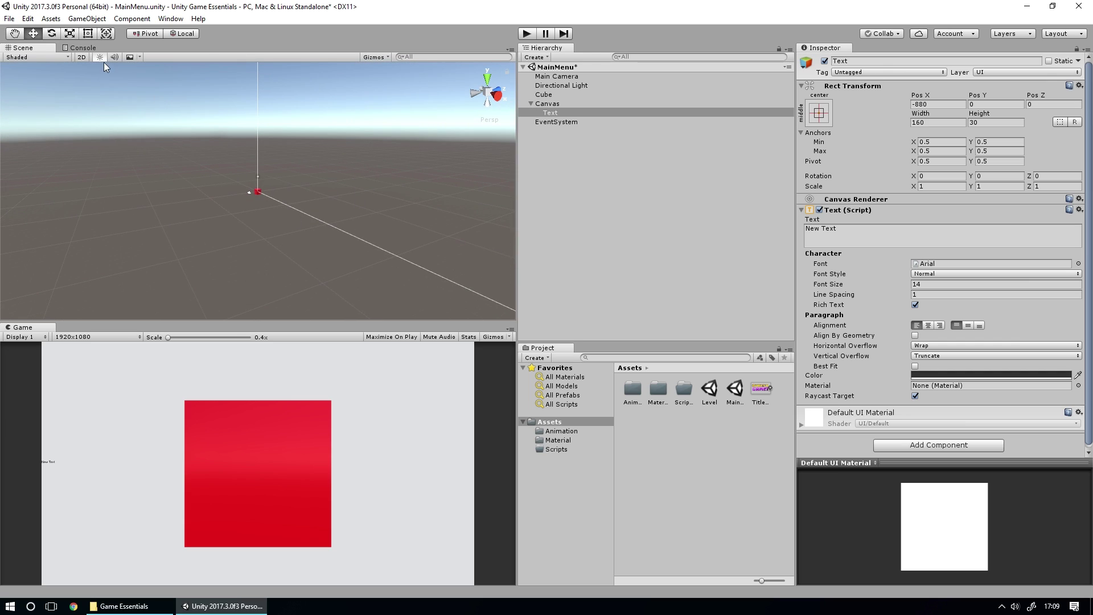
{"action": "left_click", "coordinate": [81, 57]}
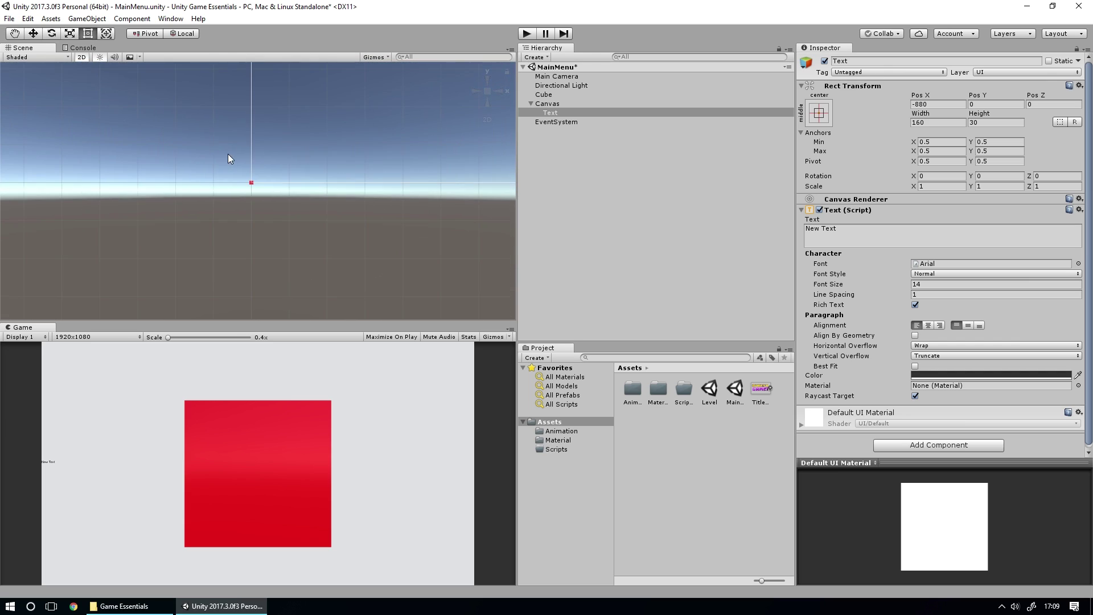
{"action": "scroll", "coordinate": [240, 134], "scroll_direction": "down", "scroll_amount": 3}
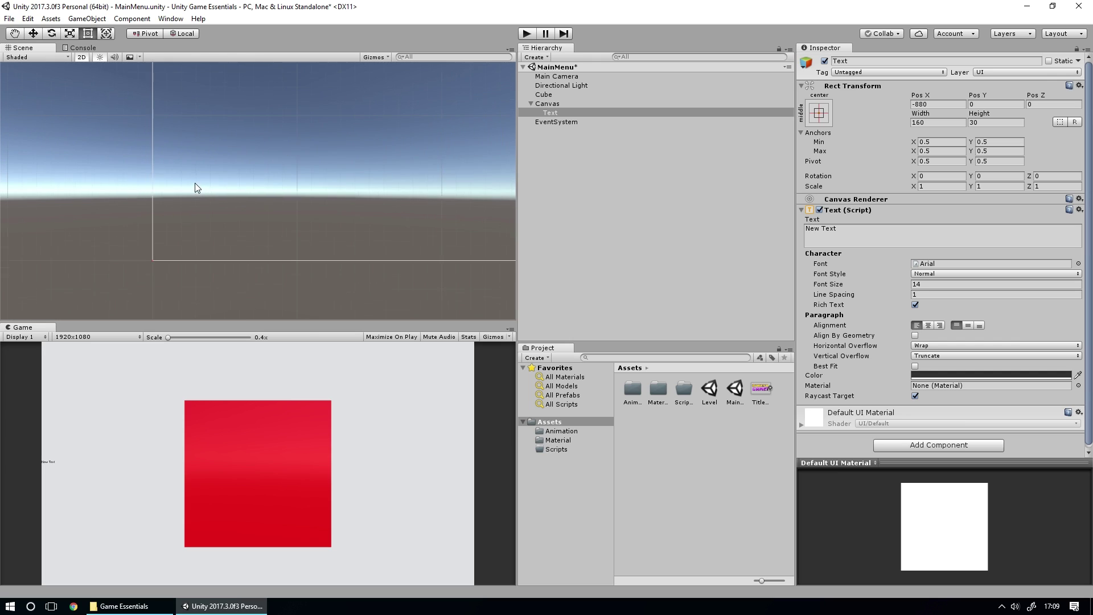
{"action": "scroll", "coordinate": [203, 162], "scroll_direction": "up", "scroll_amount": 5}
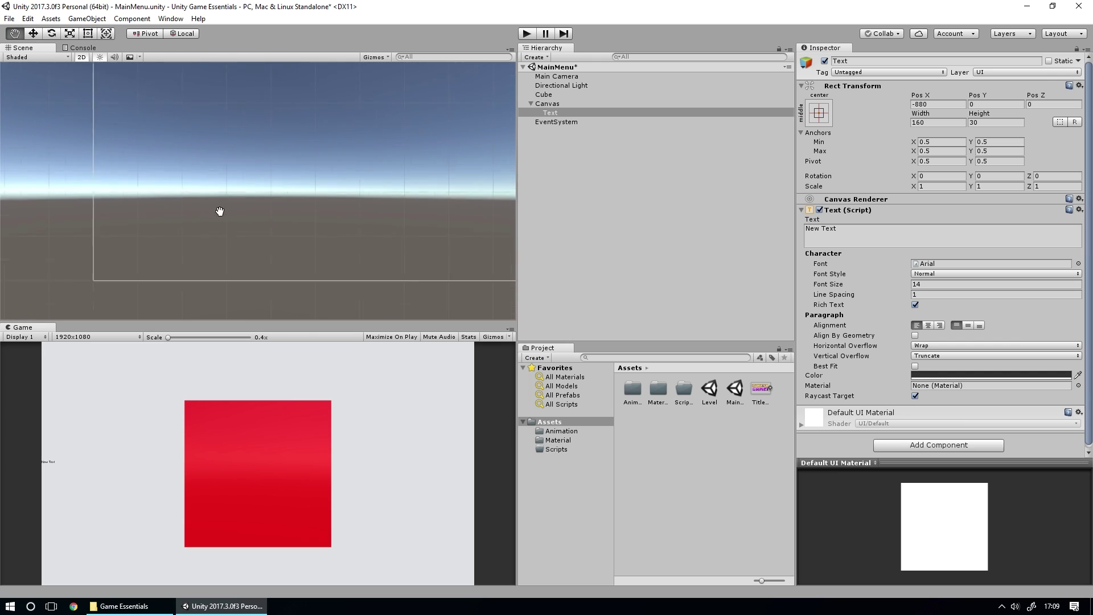
{"action": "scroll", "coordinate": [226, 172], "scroll_direction": "down", "scroll_amount": 4}
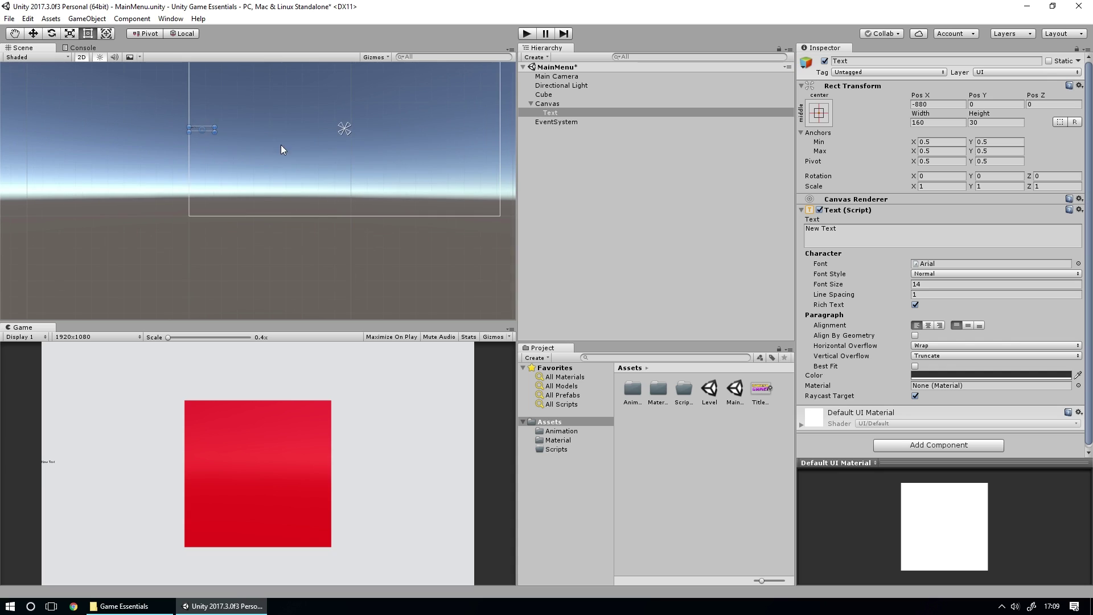
{"action": "middle_click_drag", "start_coordinate": [281, 144], "coordinate": [219, 209]}
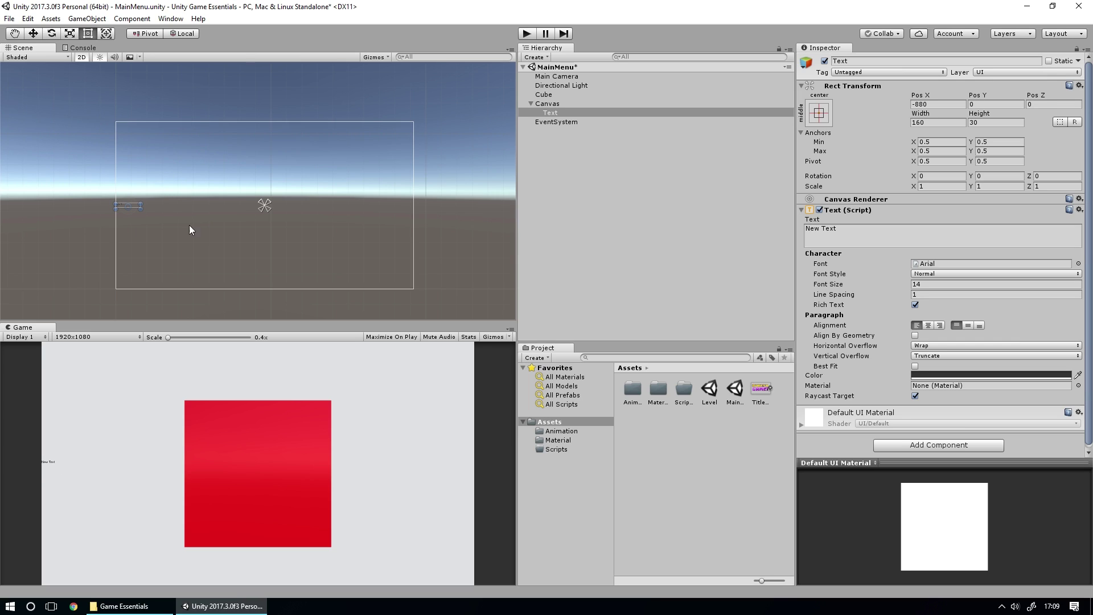
Step: Centre the text box horizontally, resize it to 864.3 by 203.5, and raise it to Pos Y 222
{"action": "scroll", "coordinate": [136, 206], "scroll_direction": "up", "scroll_amount": 2}
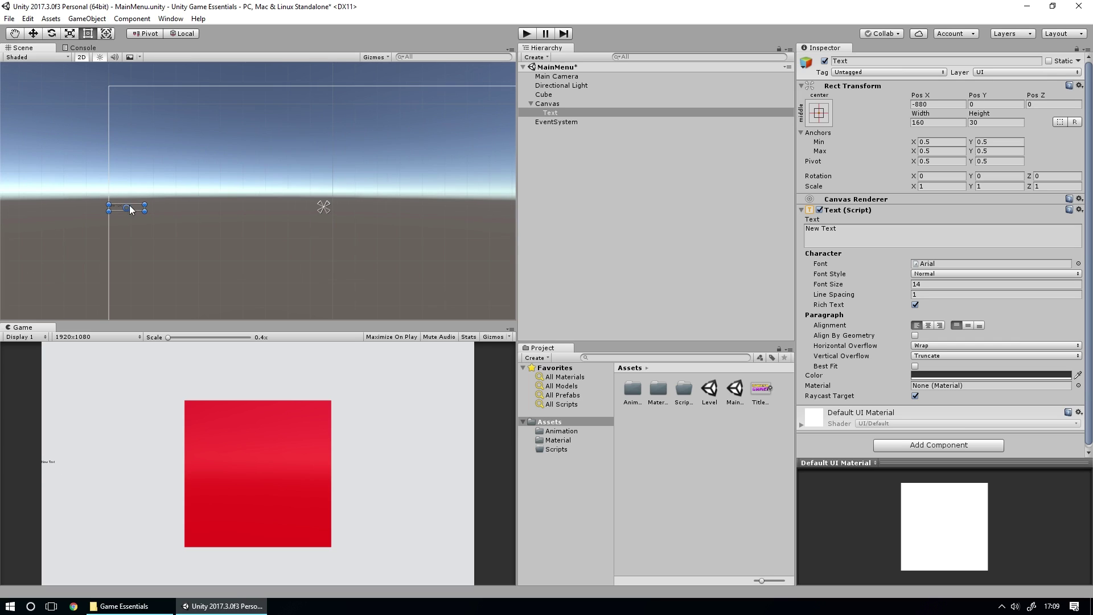
{"action": "left_click_drag", "start_coordinate": [135, 207], "coordinate": [335, 209]}
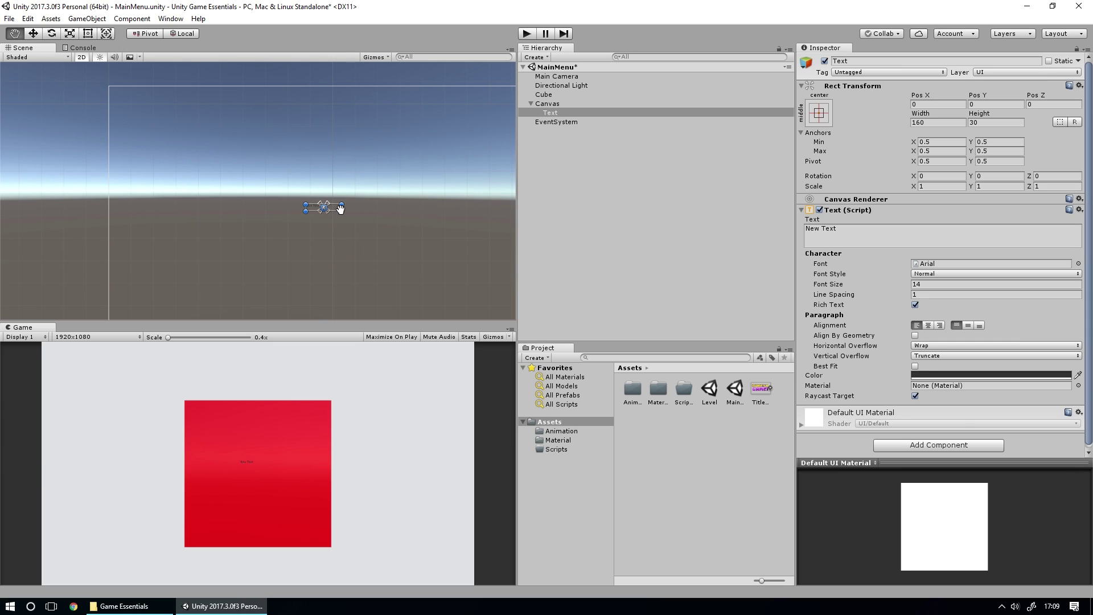
{"action": "left_click_drag", "start_coordinate": [341, 211], "coordinate": [420, 231], "text": "alt"}
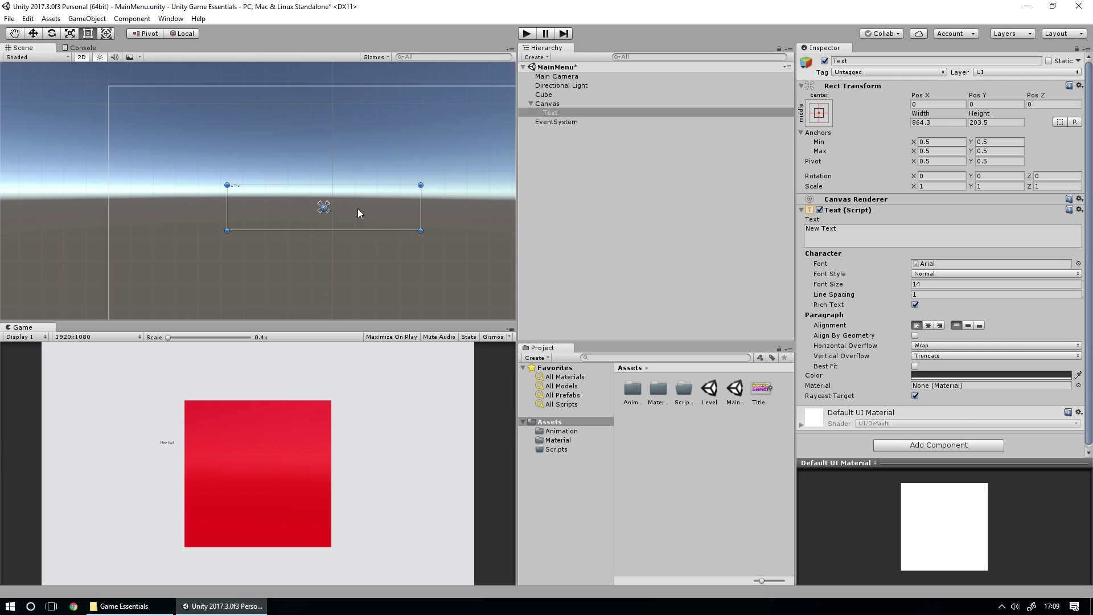
{"action": "key", "text": "w"}
{"action": "left_click_drag", "start_coordinate": [323, 163], "coordinate": [323, 119]}
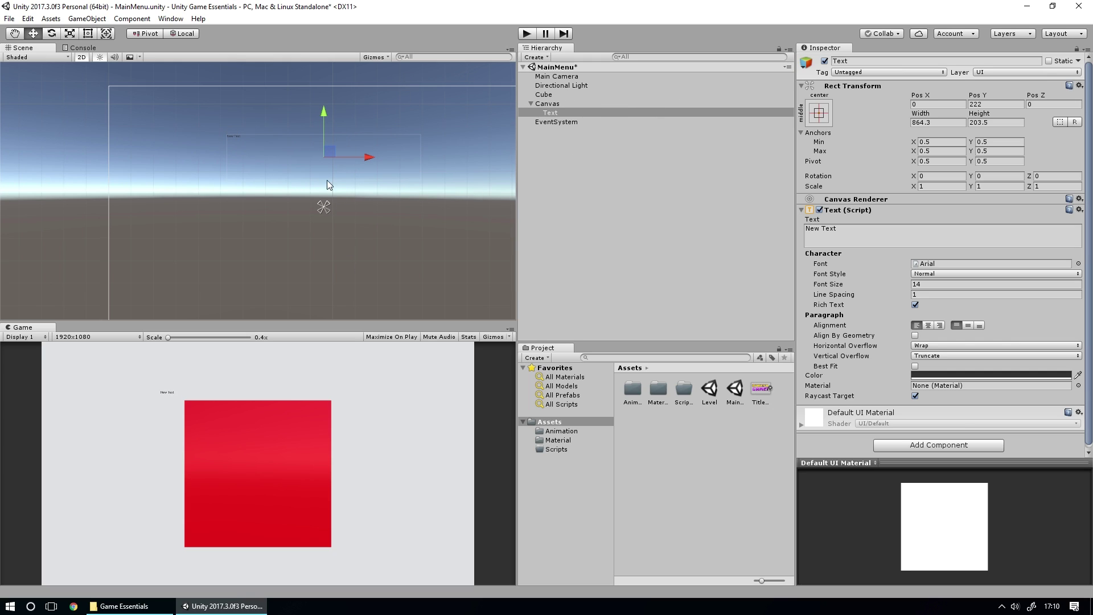
Step: Centre-align the text both ways, set font size 105, change it to 'My Game', and enter Play mode
{"action": "left_click", "coordinate": [551, 113]}
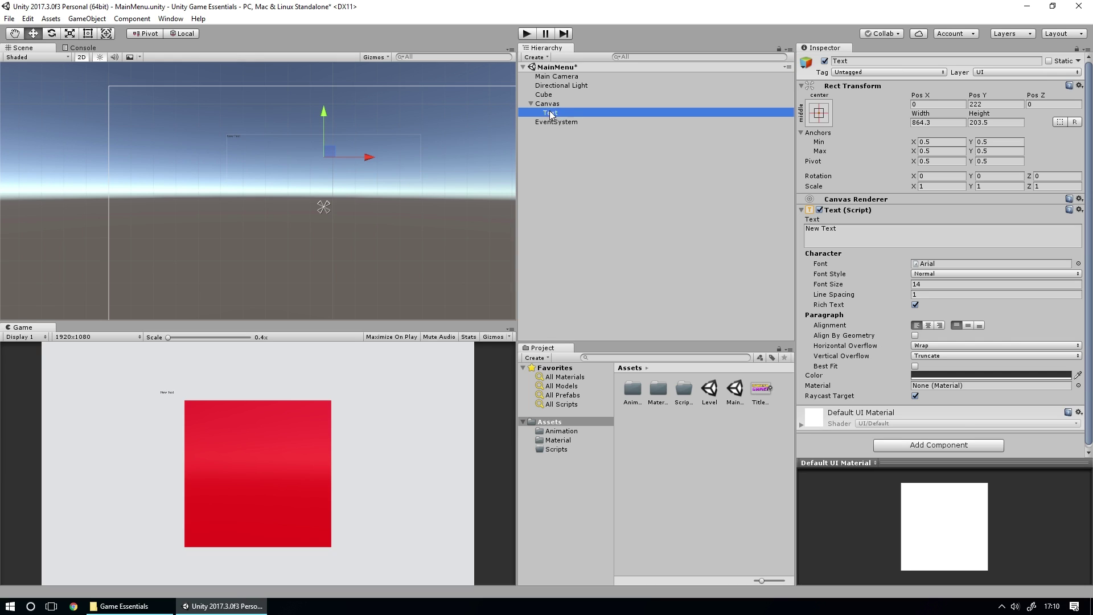
{"action": "left_click", "coordinate": [928, 326]}
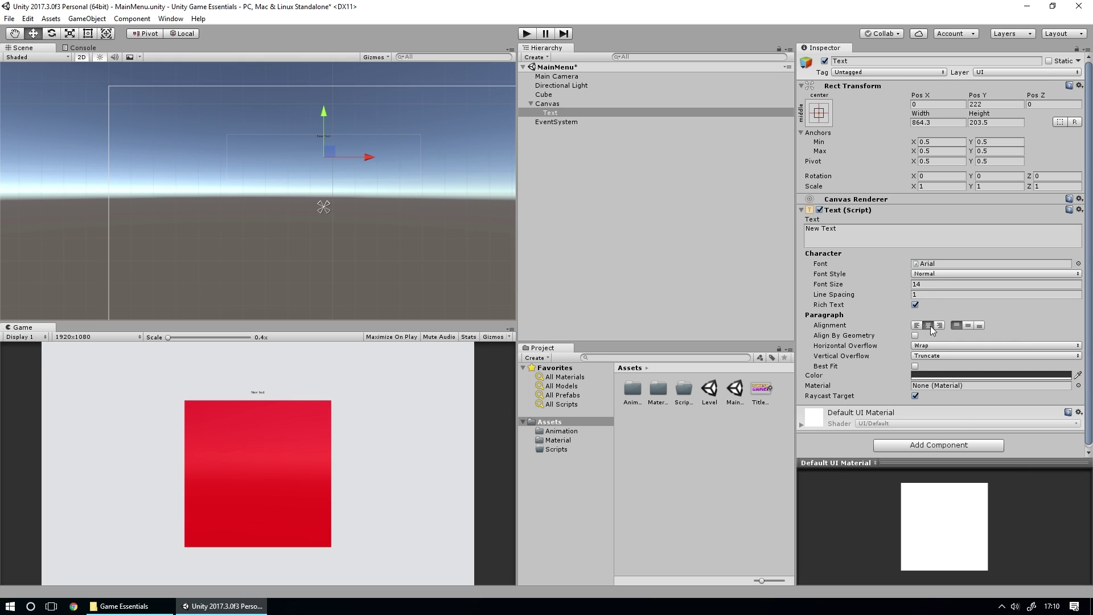
{"action": "left_click", "coordinate": [968, 326]}
{"action": "left_click_drag", "start_coordinate": [845, 286], "coordinate": [904, 281]}
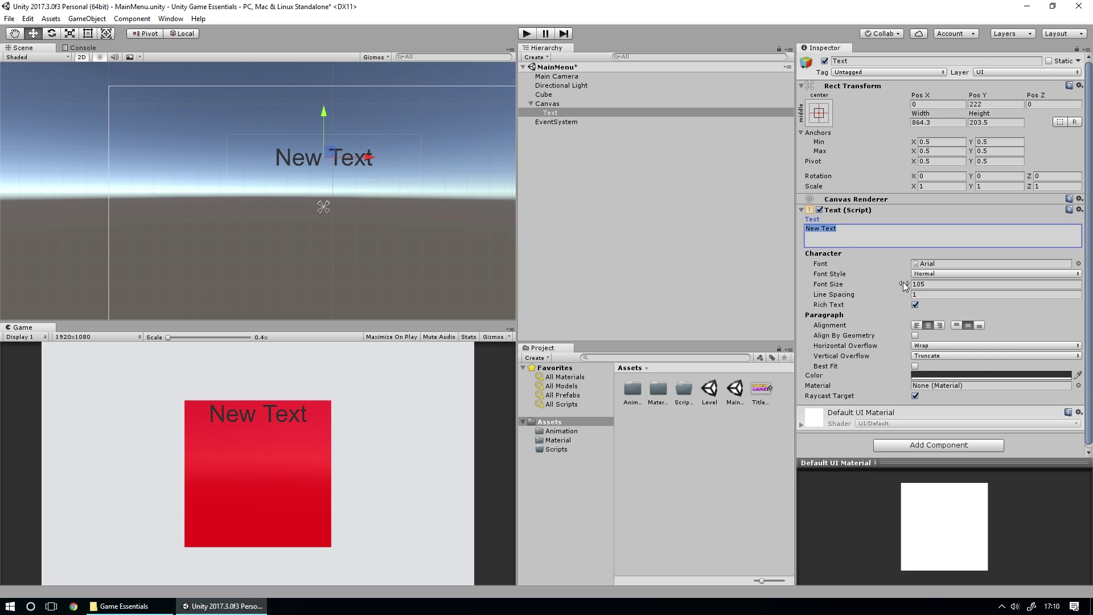
{"action": "type", "text": "My "}
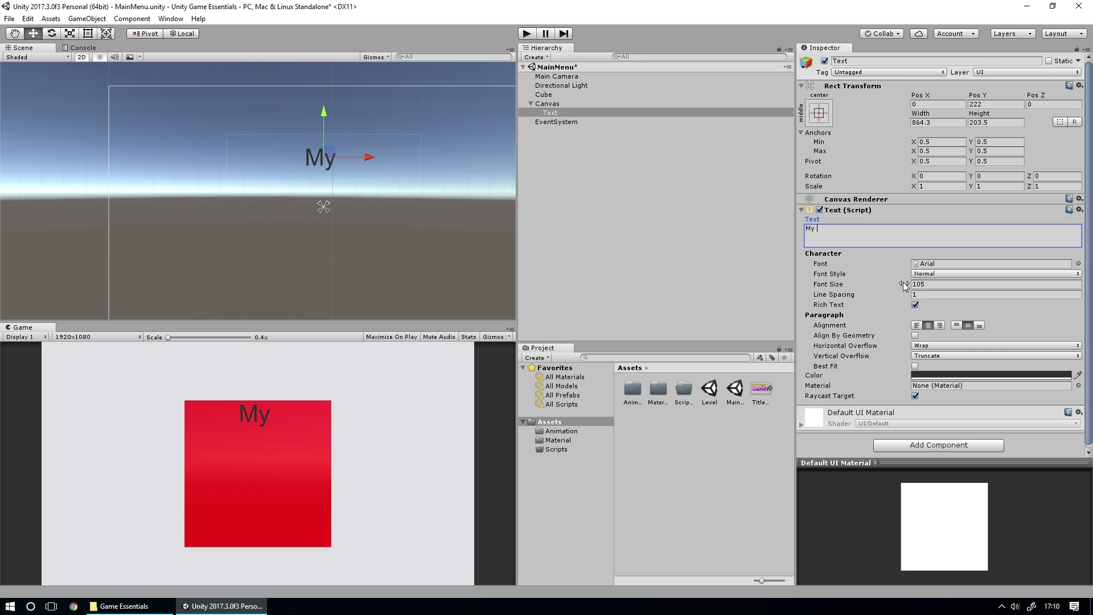
{"action": "type", "text": "Game"}
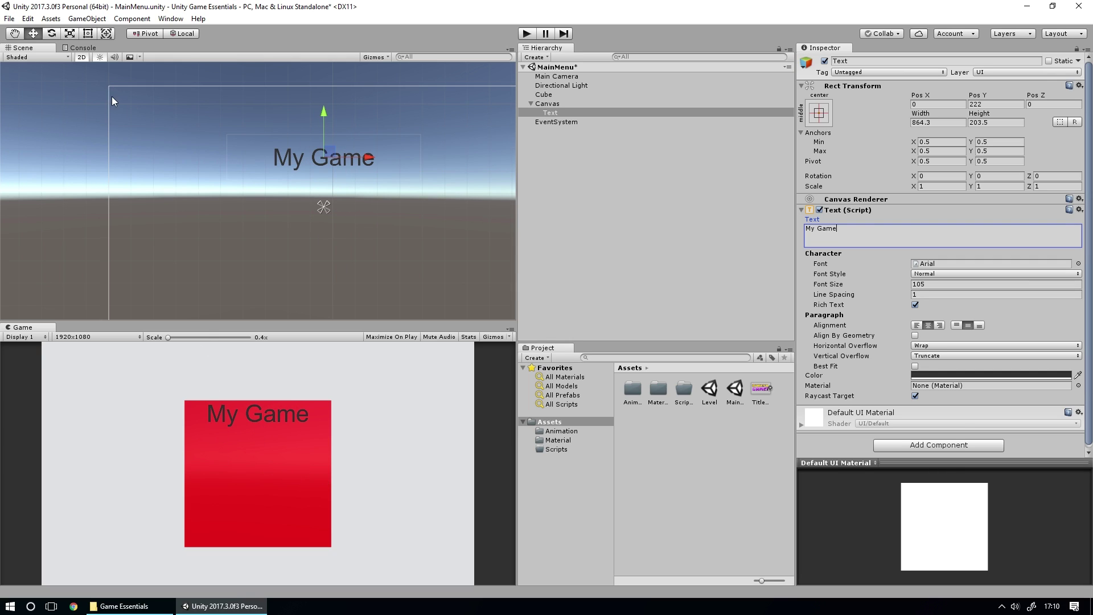
{"action": "key", "text": "ctrl+p"}
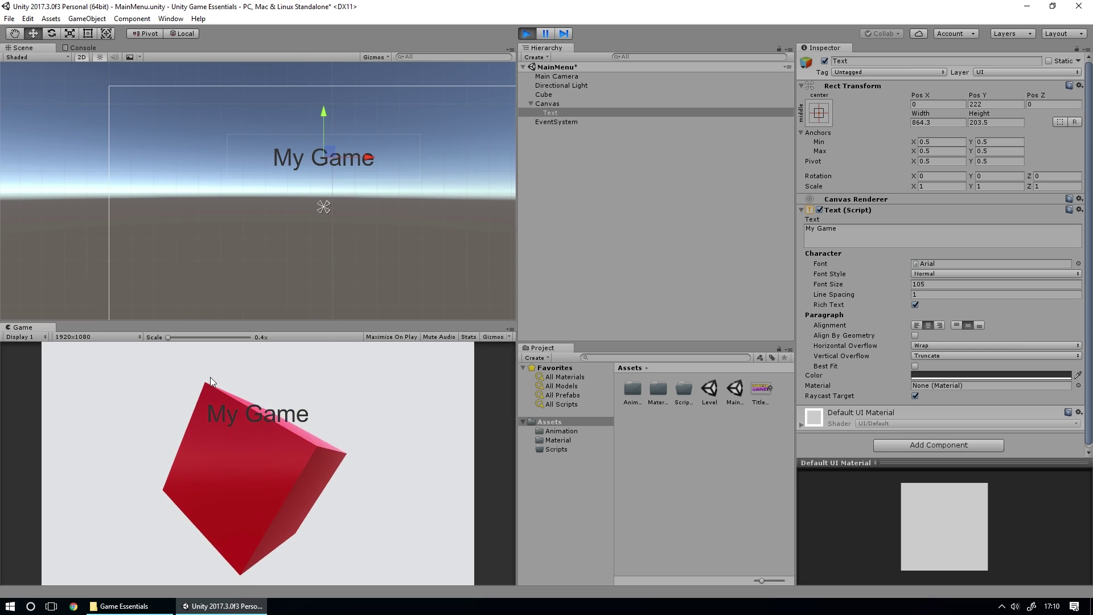
Step: Stop Play mode, make the title text white (FFFFFF), and lower it to Pos Y 199
{"action": "left_click", "coordinate": [526, 33]}
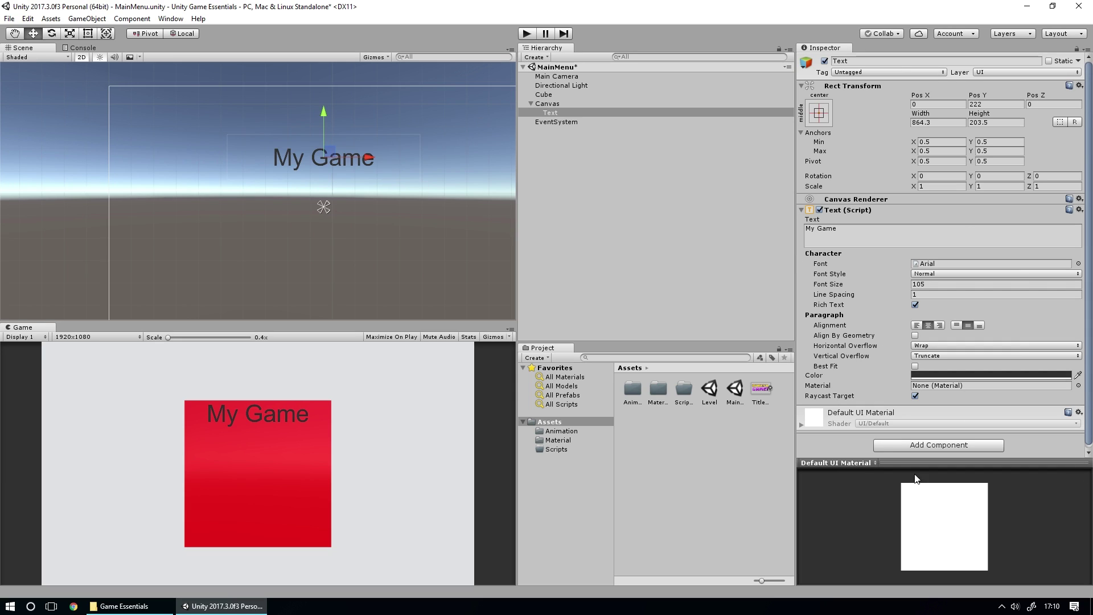
{"action": "left_click", "coordinate": [937, 375]}
{"action": "left_click_drag", "start_coordinate": [616, 281], "coordinate": [579, 240]}
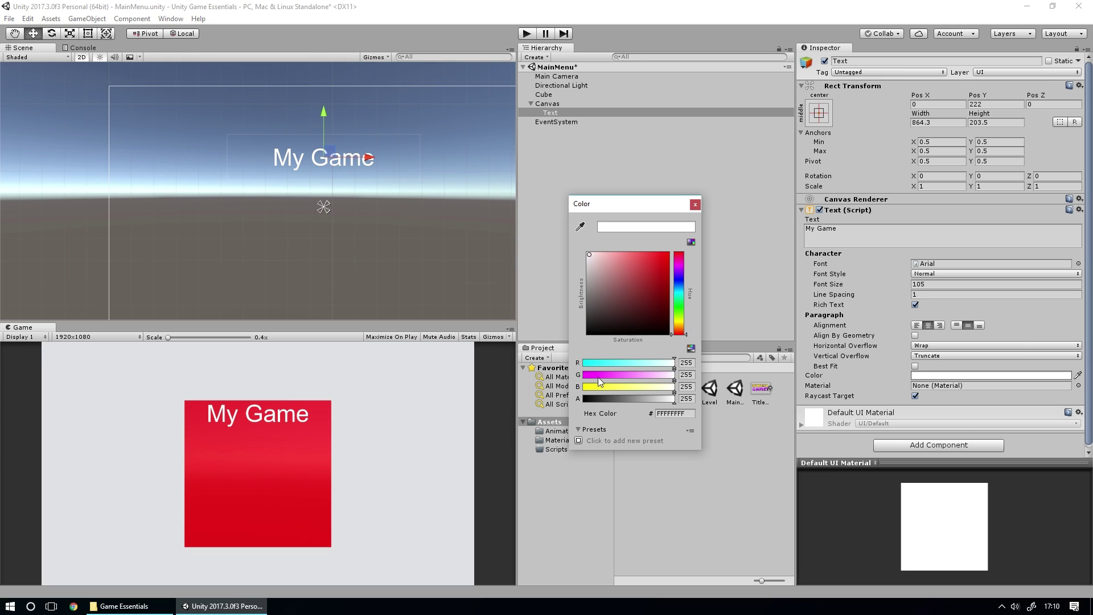
{"action": "left_click", "coordinate": [695, 204]}
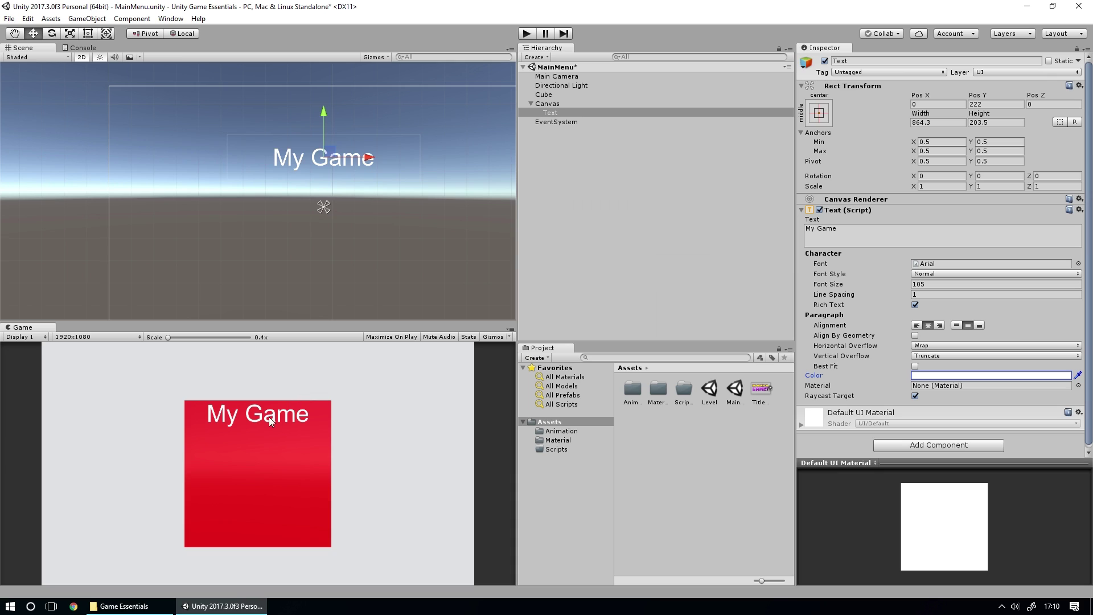
{"action": "mouse_move", "coordinate": [329, 105]}
{"action": "left_mouse_down"}
{"action": "mouse_move", "coordinate": [323, 77]}
{"action": "mouse_move", "coordinate": [322, 116]}
{"action": "left_mouse_up"}
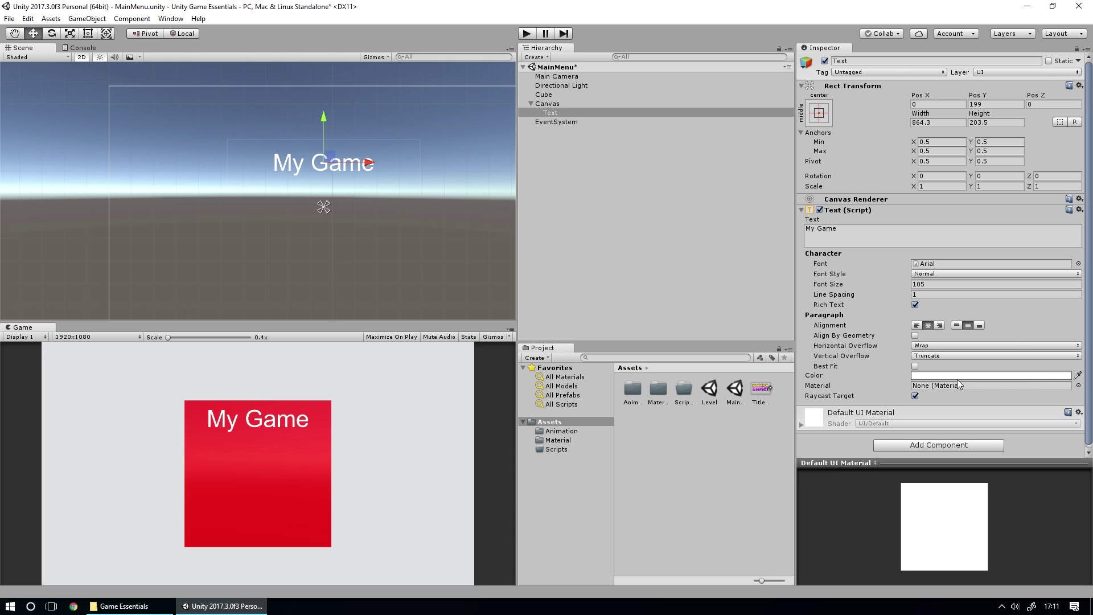
Step: Add an Outline component to the title with a fully opaque black Effect Color
{"action": "left_click", "coordinate": [931, 446]}
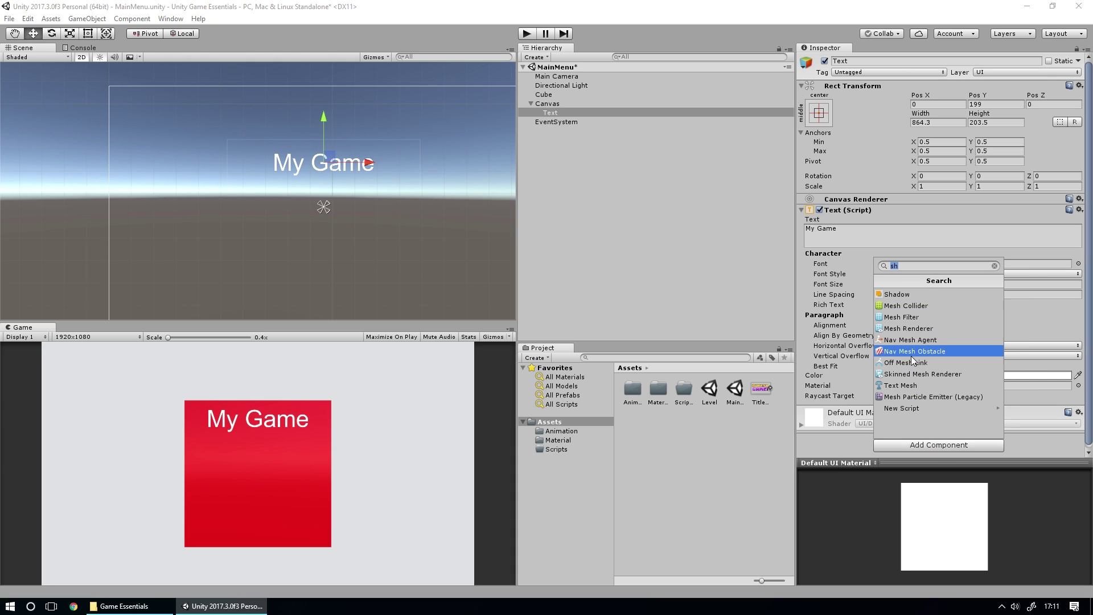
{"action": "type", "text": "outl"}
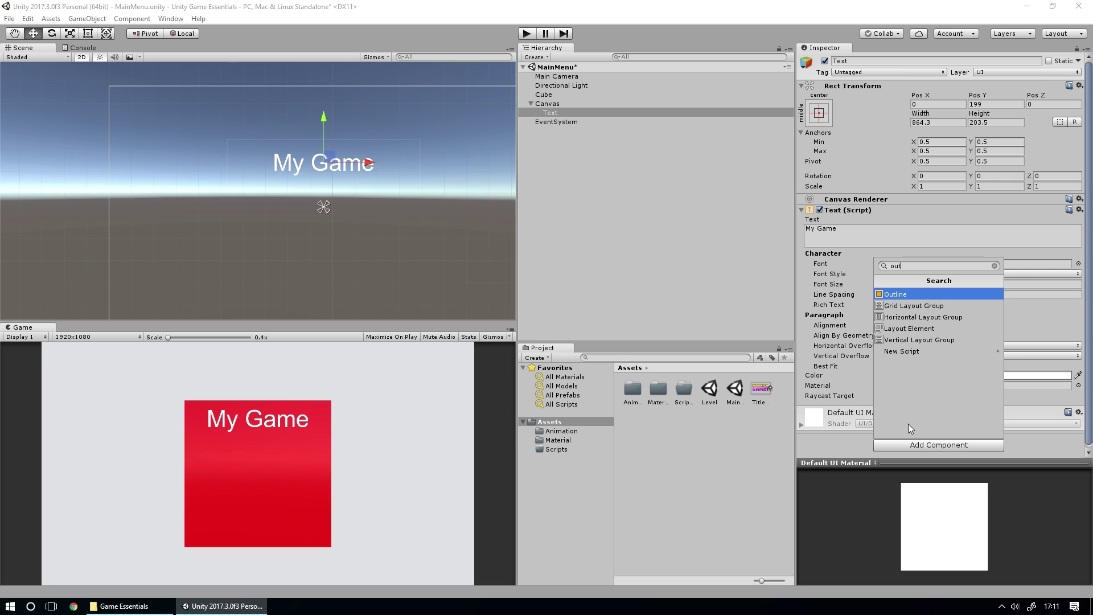
{"action": "left_click", "coordinate": [913, 295]}
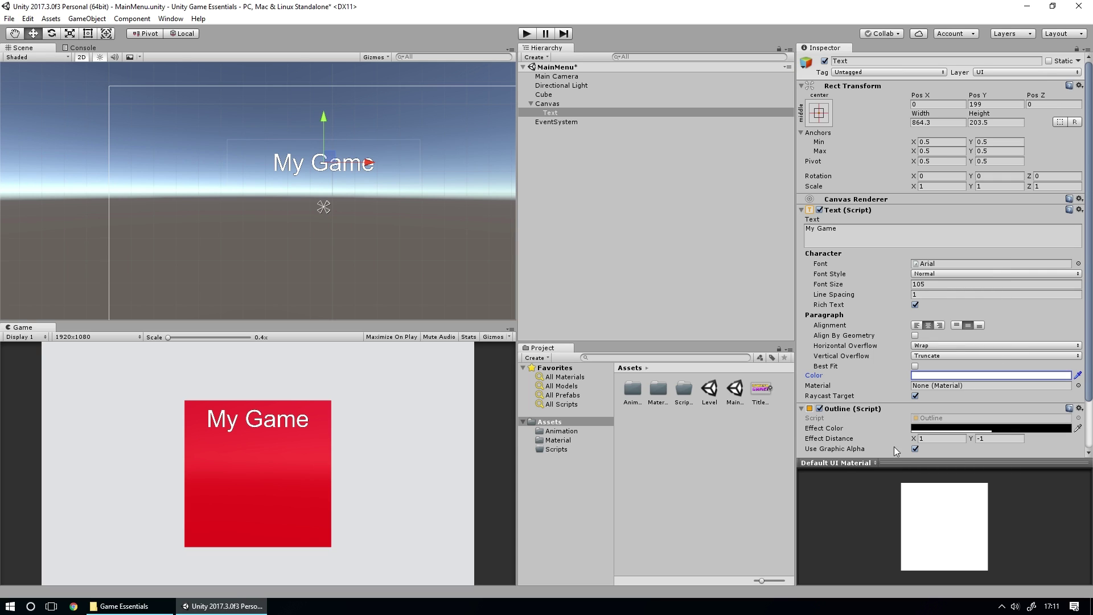
{"action": "scroll", "coordinate": [887, 384], "scroll_direction": "down", "scroll_amount": 3}
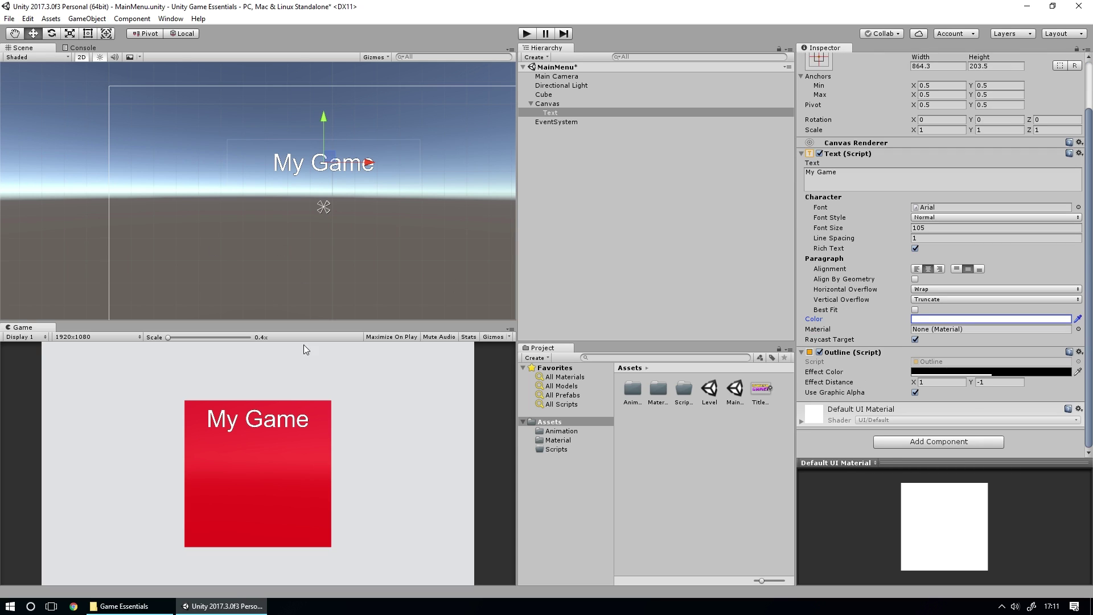
{"action": "scroll", "coordinate": [335, 172], "scroll_direction": "up", "scroll_amount": 2}
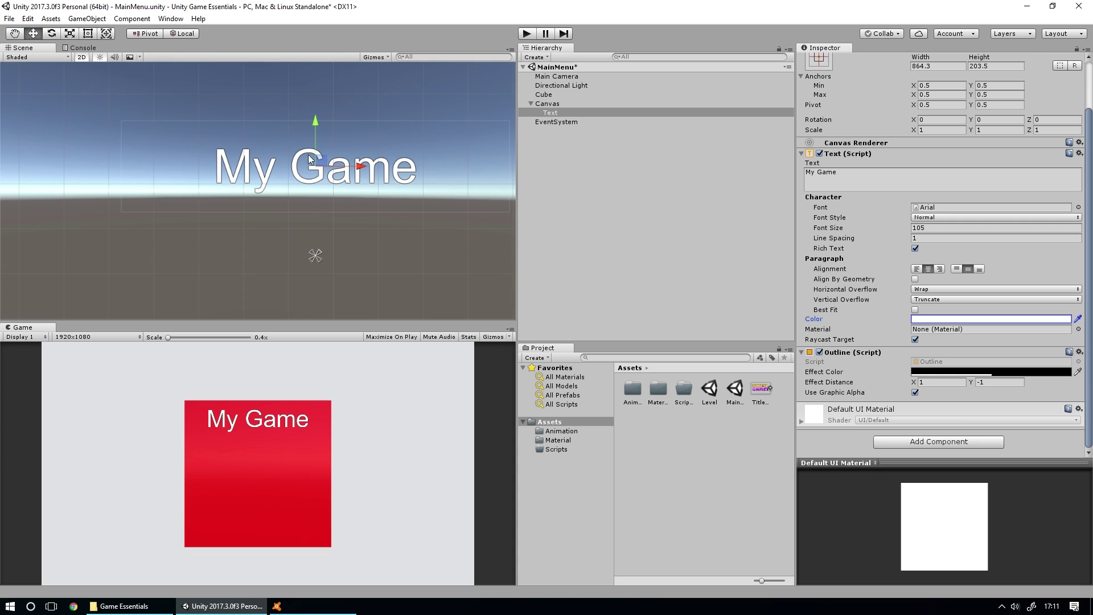
{"action": "left_click", "coordinate": [970, 372]}
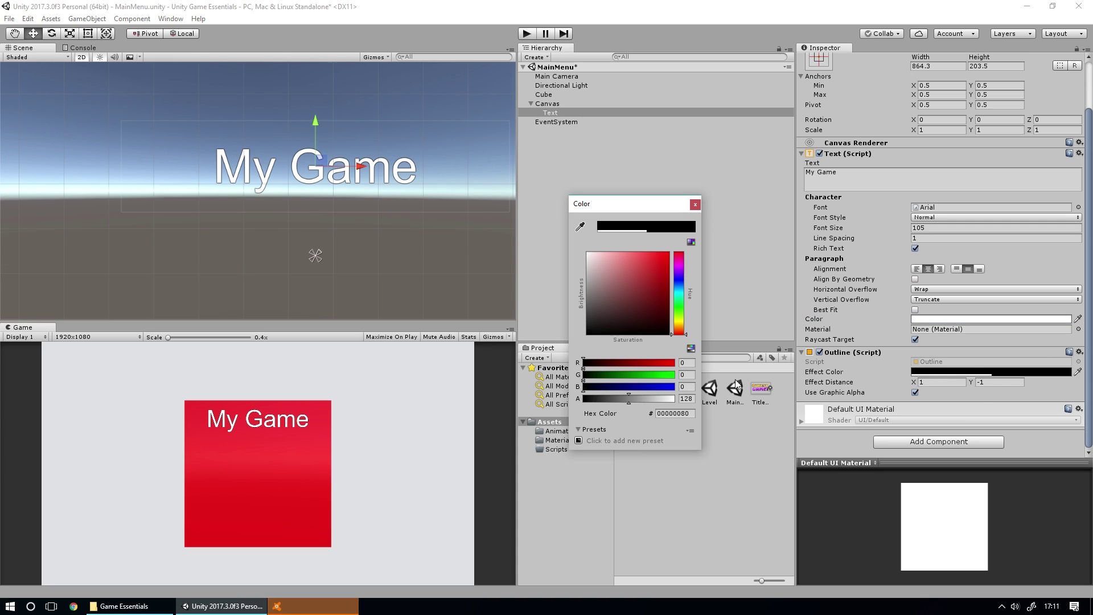
{"action": "left_click_drag", "start_coordinate": [631, 399], "coordinate": [681, 398]}
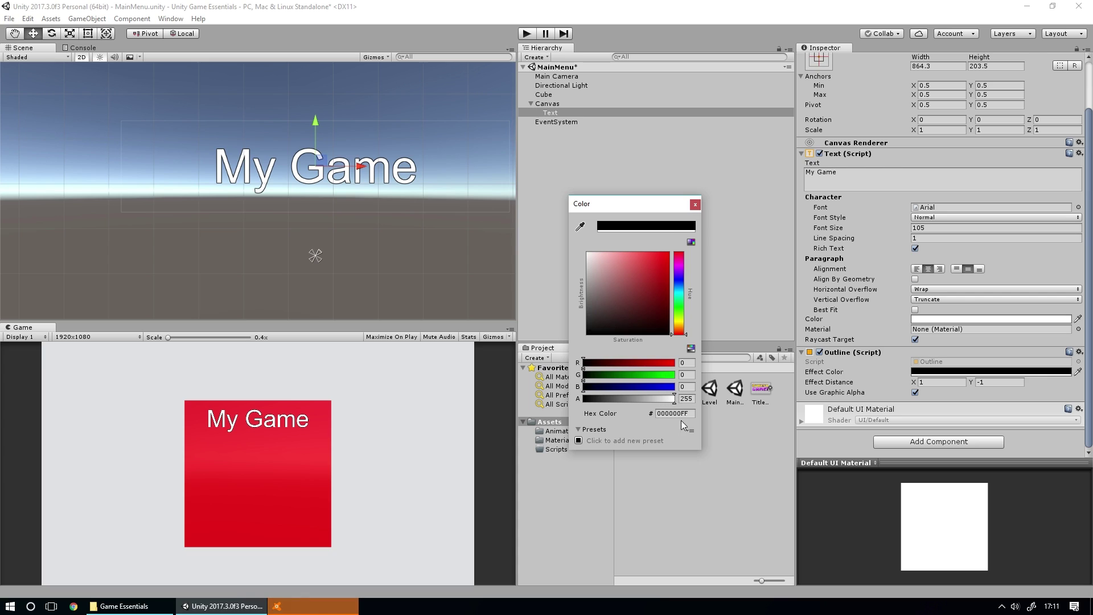
{"action": "left_click", "coordinate": [696, 204]}
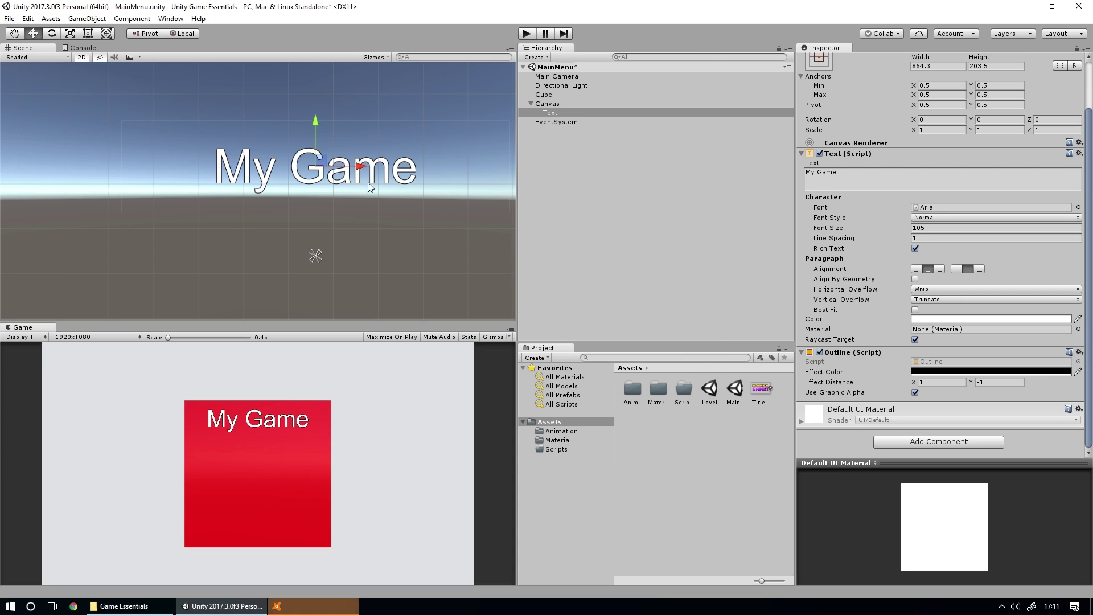
Step: Set the Outline's Effect Distance to 2 by 2
{"action": "left_click", "coordinate": [925, 383]}
{"action": "type", "text": "2"}
{"action": "key", "text": "Tab"}
{"action": "type", "text": "2"}
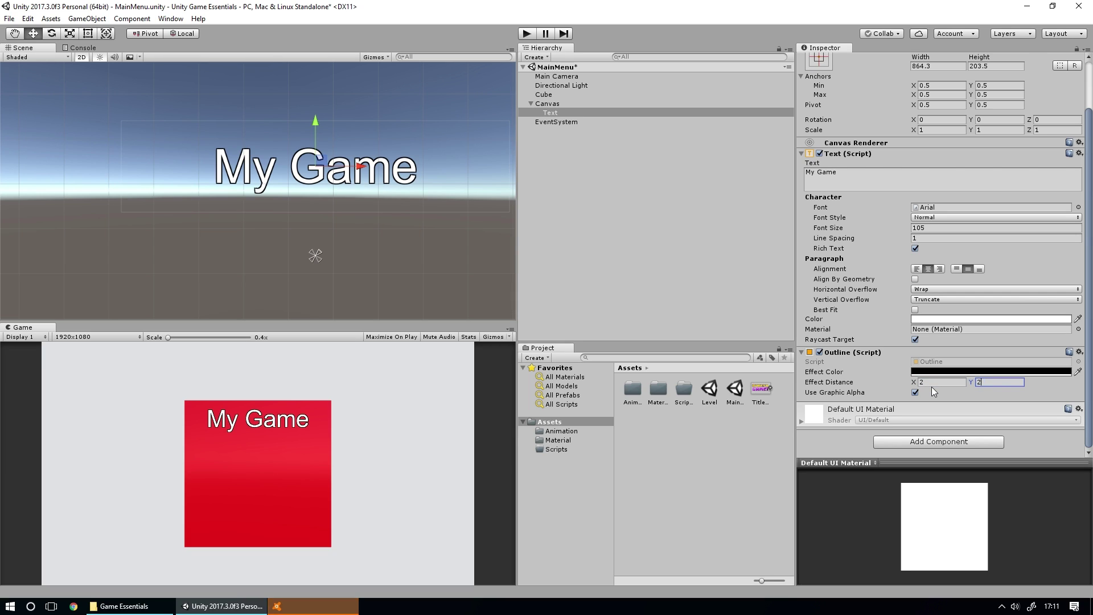
{"action": "key", "text": "Tab"}
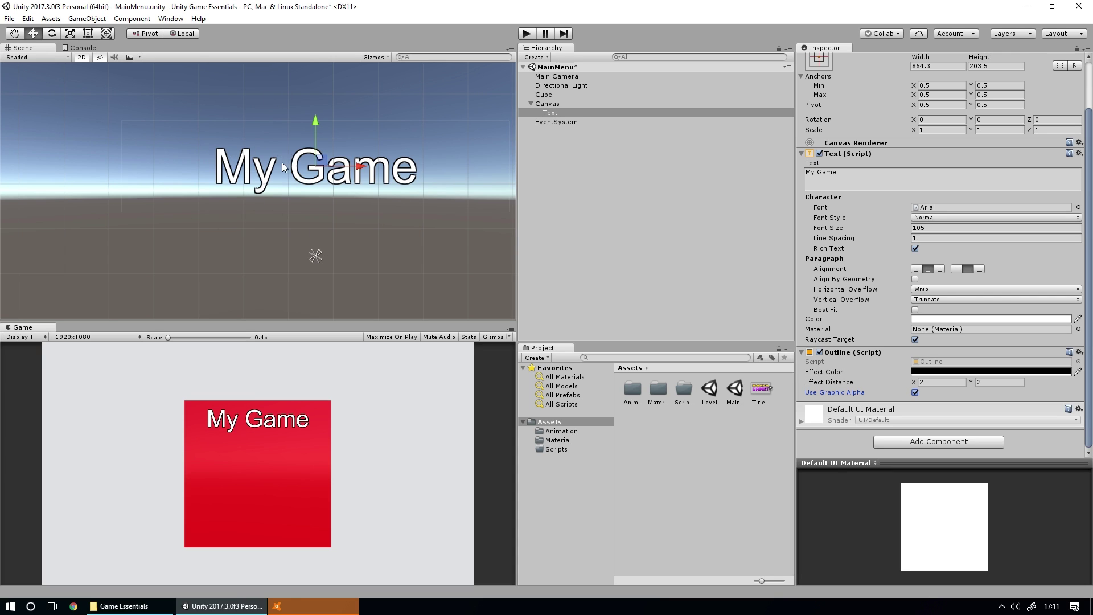
{"action": "scroll", "coordinate": [296, 181], "scroll_direction": "down", "scroll_amount": 2}
{"action": "scroll", "coordinate": [296, 181], "scroll_direction": "down", "scroll_amount": 2}
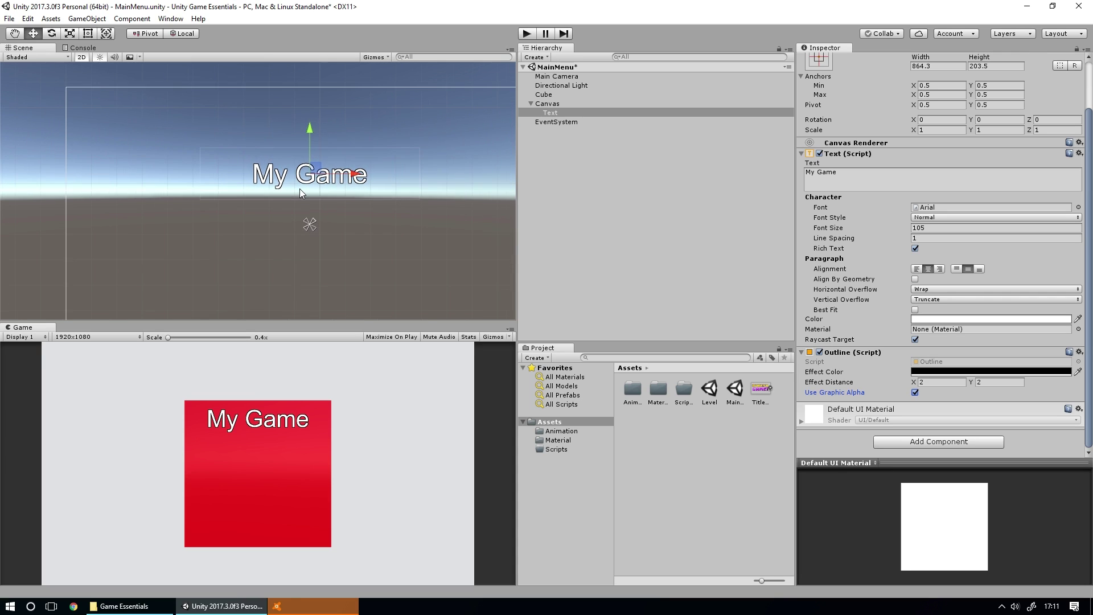